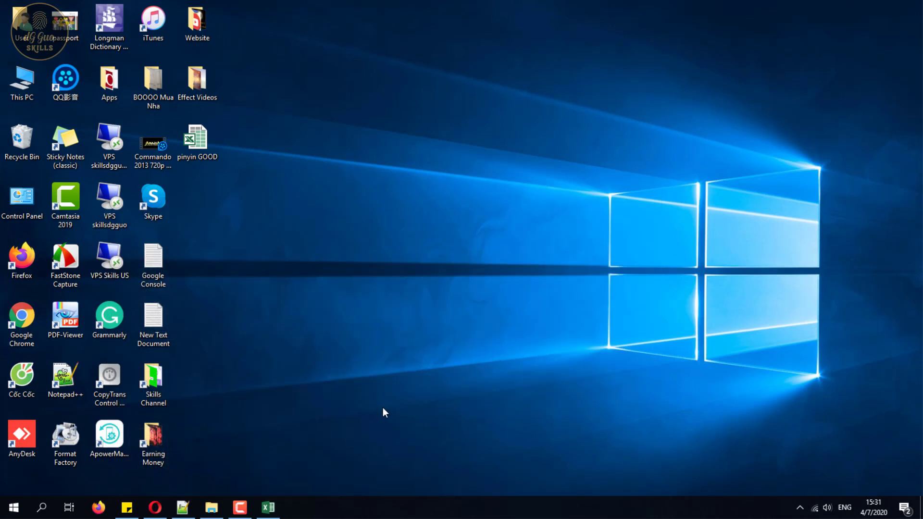
- Open Firefox and go to google.com.vn
{"action": "left_click", "coordinate": [98, 507]}
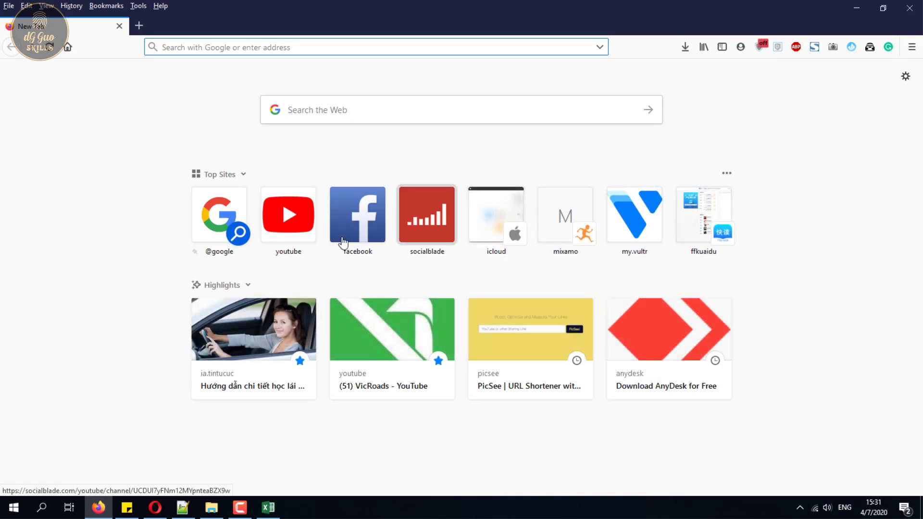
{"action": "type", "text": "google.com.vn/"}
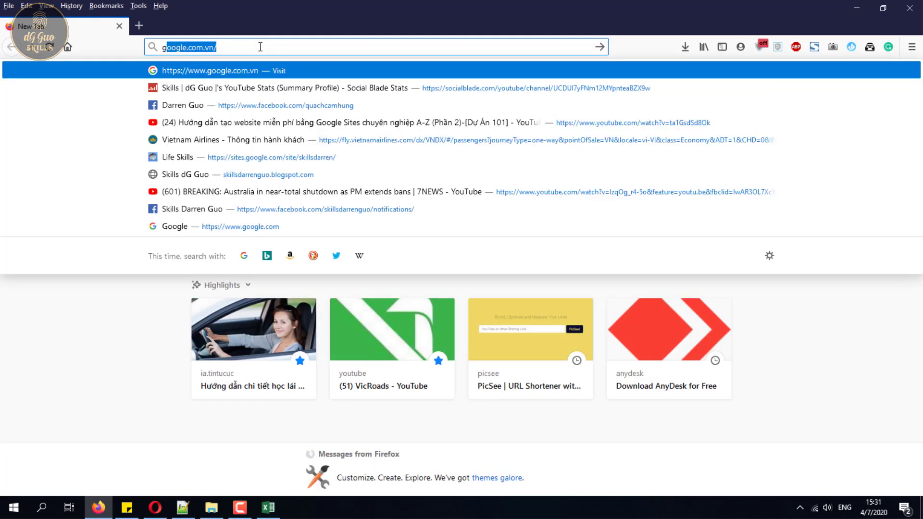
{"action": "key", "text": "Return"}
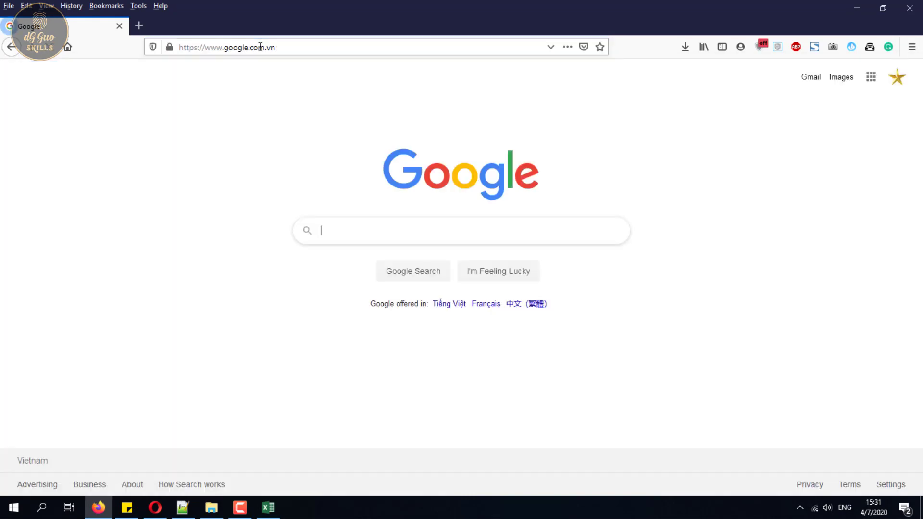
- Search Google for "sogou pinyin"
{"action": "left_click", "coordinate": [460, 232]}
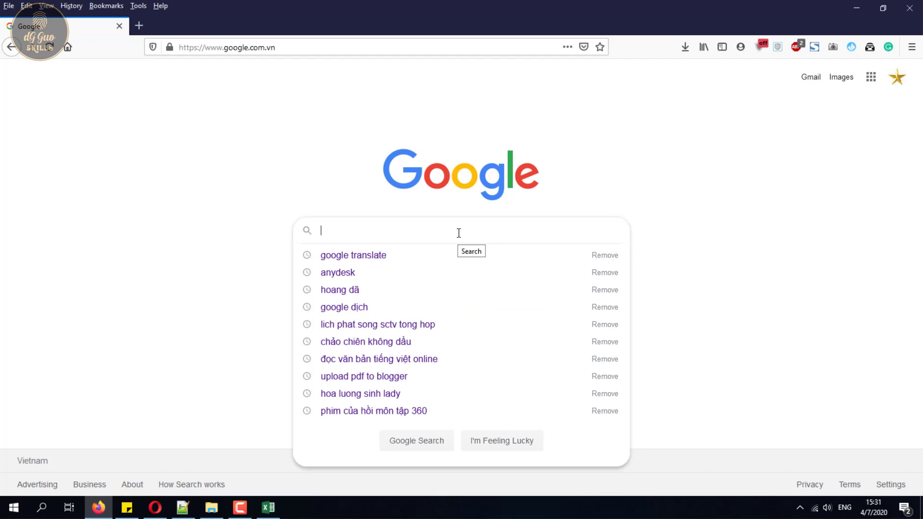
{"action": "type", "text": "so"}
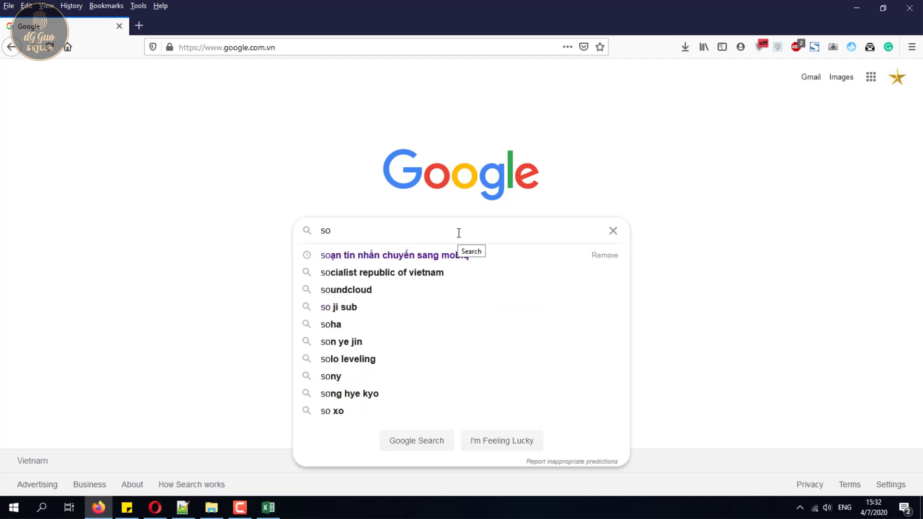
{"action": "type", "text": "gou"}
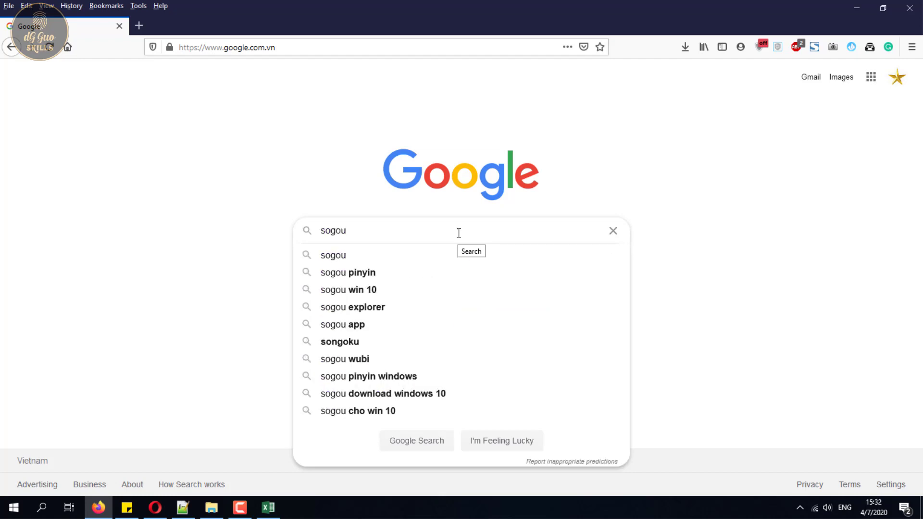
{"action": "type", "text": " pi"}
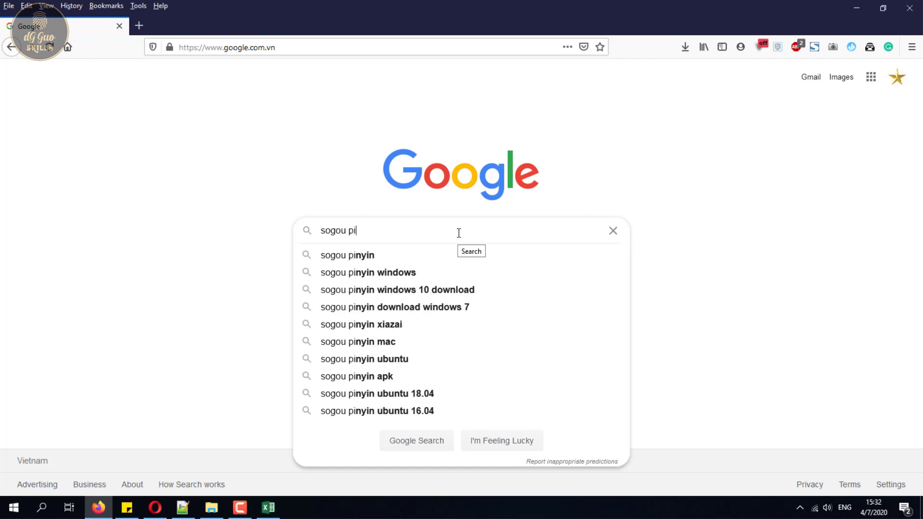
{"action": "type", "text": "nyin"}
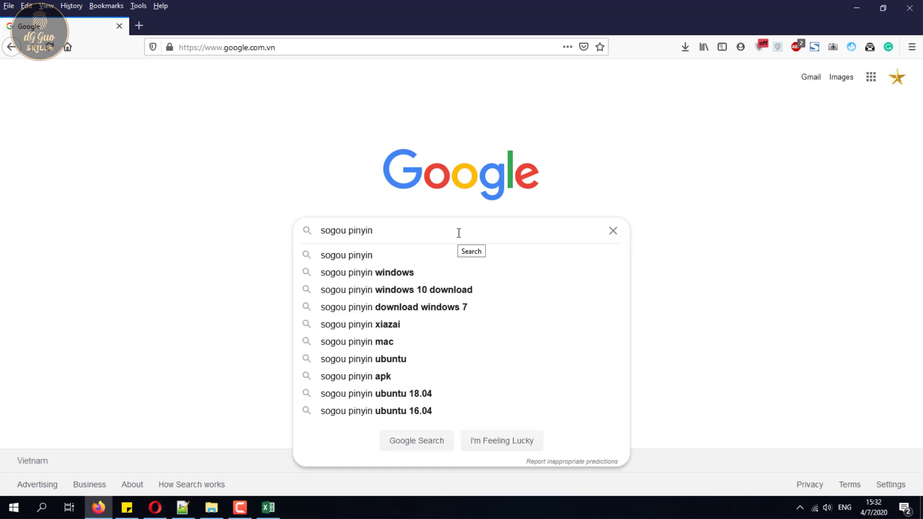
{"action": "key", "text": "Return"}
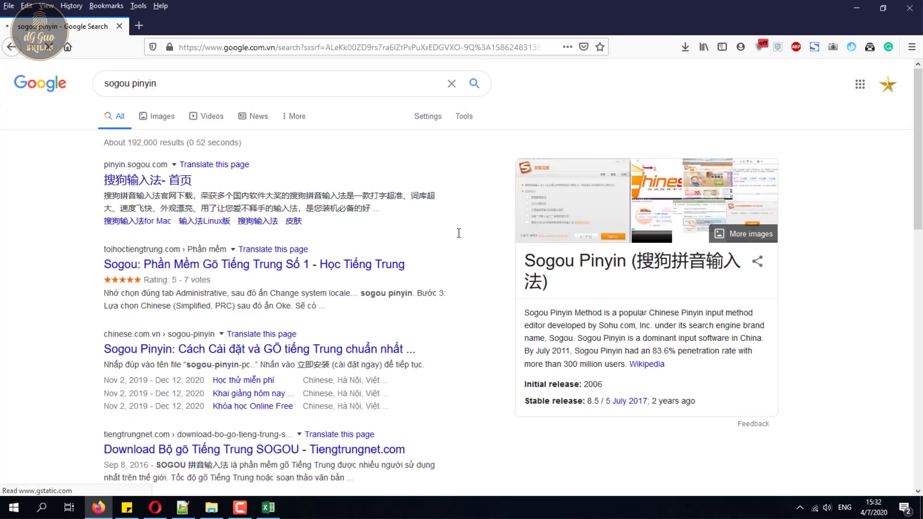
- Open the official Sogou input method site from the results and download the Windows installer sogou_pinyin_96b.exe into Downloads\Programs
{"action": "left_click", "coordinate": [150, 185]}
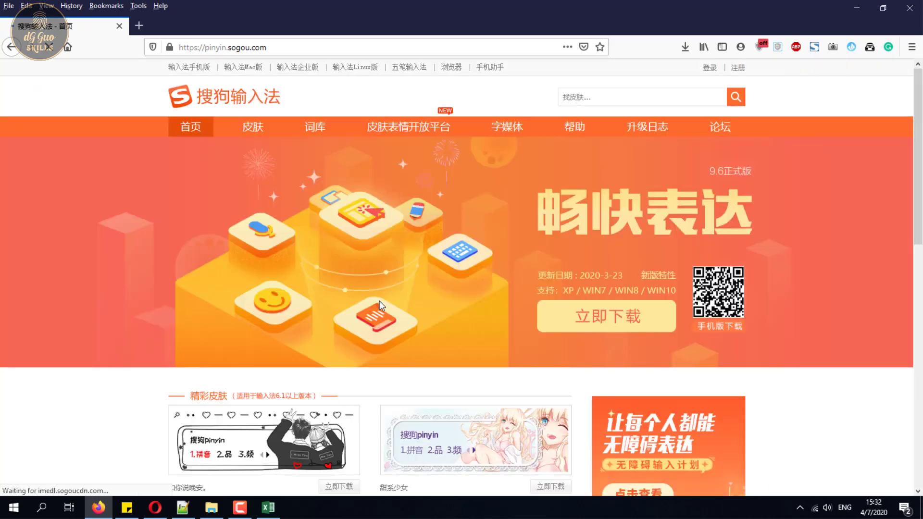
{"action": "left_click", "coordinate": [598, 318]}
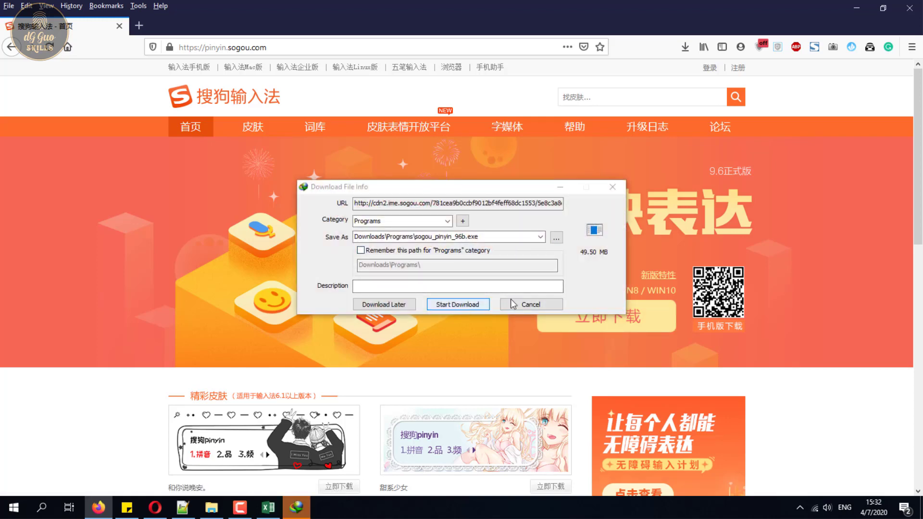
{"action": "left_click", "coordinate": [459, 305]}
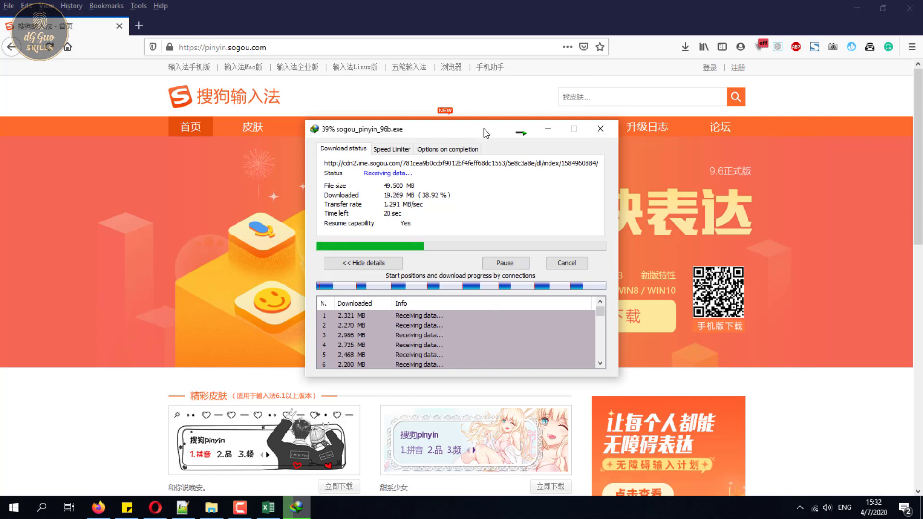
{"action": "left_click", "coordinate": [549, 130]}
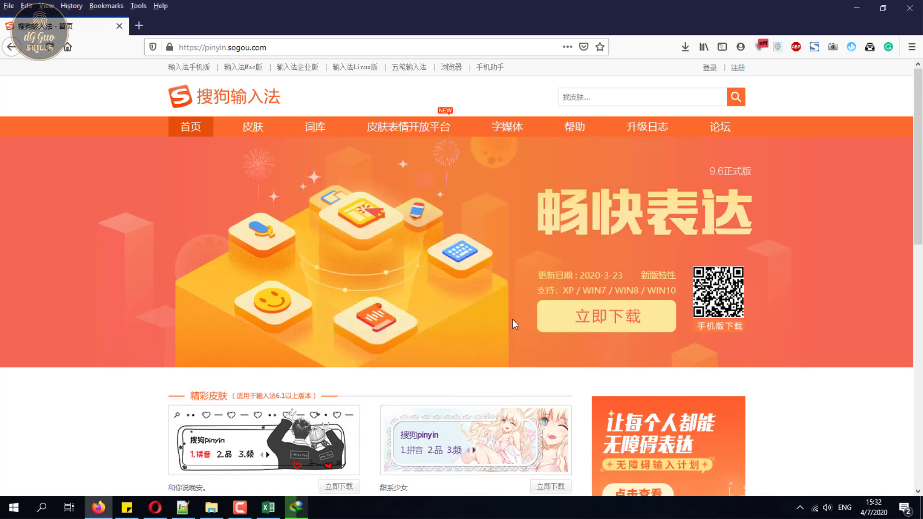
{"action": "scroll", "coordinate": [514, 324], "scroll_direction": "down", "scroll_amount": 3}
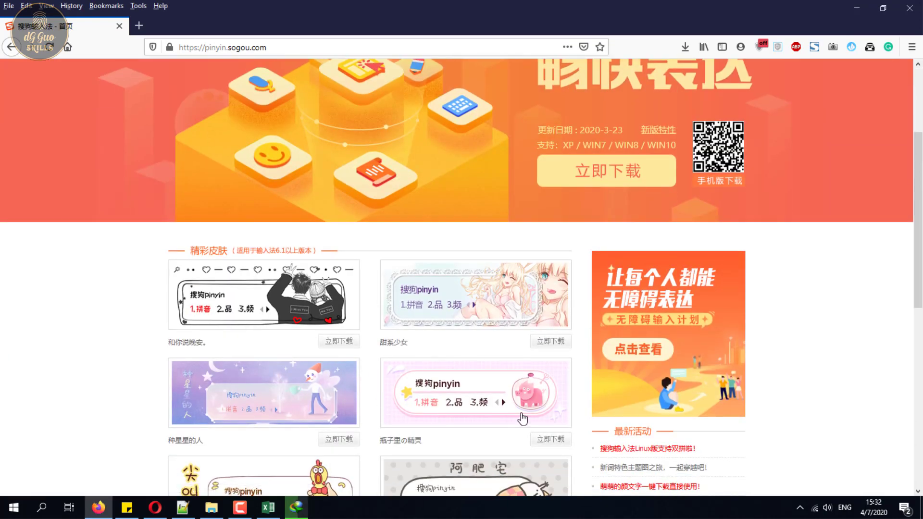
{"action": "scroll", "coordinate": [523, 419], "scroll_direction": "down", "scroll_amount": 6}
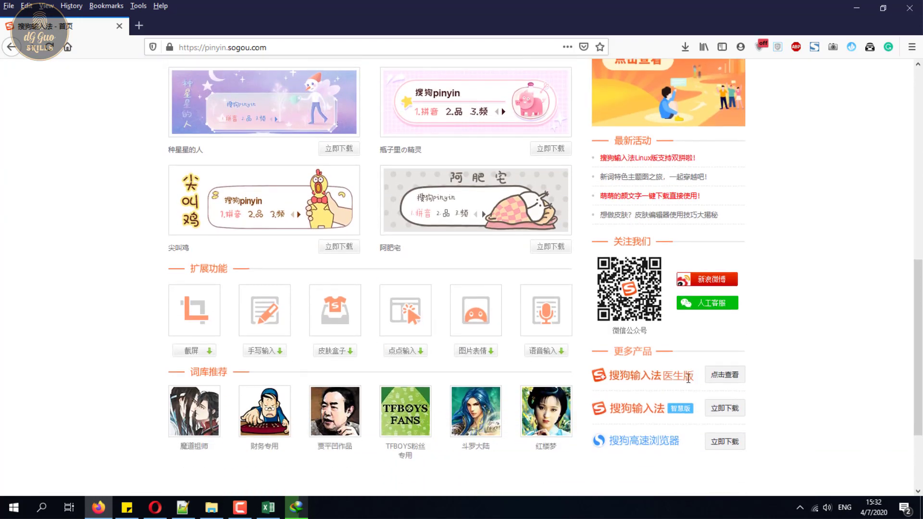
{"action": "scroll", "coordinate": [688, 378], "scroll_direction": "up", "scroll_amount": 10}
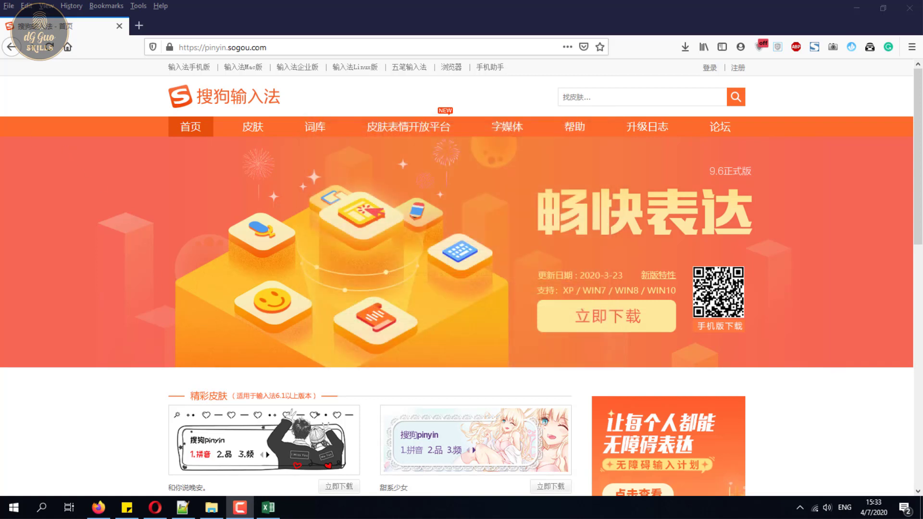
- Minimize the browser, switch to the Programs download folder and run the sogou_pinyin_96b installer
{"action": "left_click", "coordinate": [856, 9]}
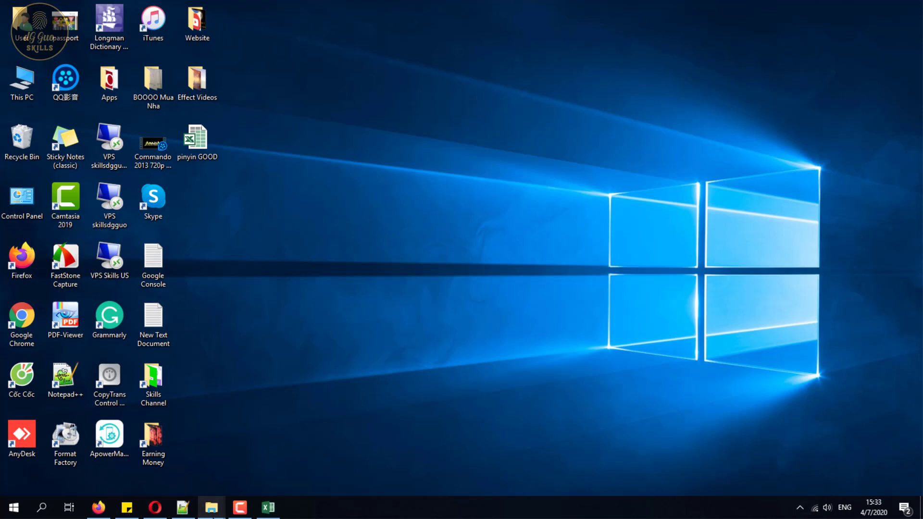
{"action": "mouse_move", "coordinate": [214, 516]}
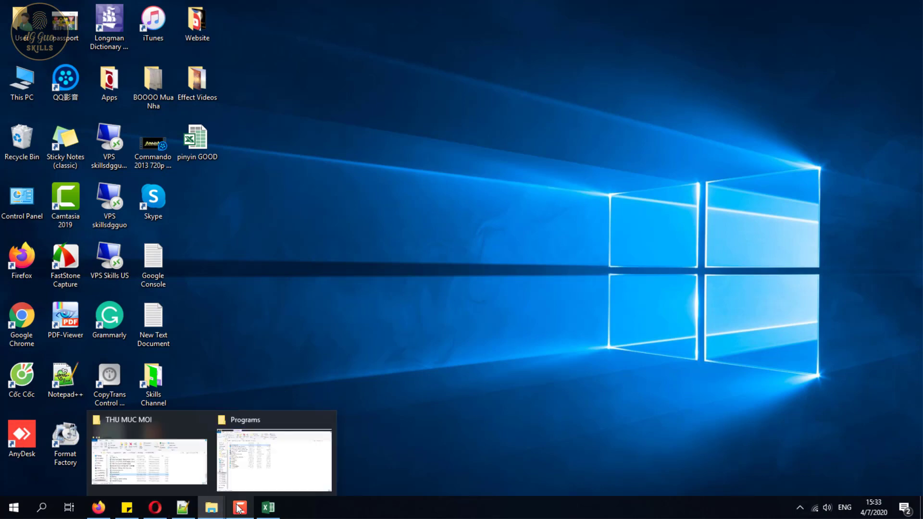
{"action": "left_click", "coordinate": [275, 469]}
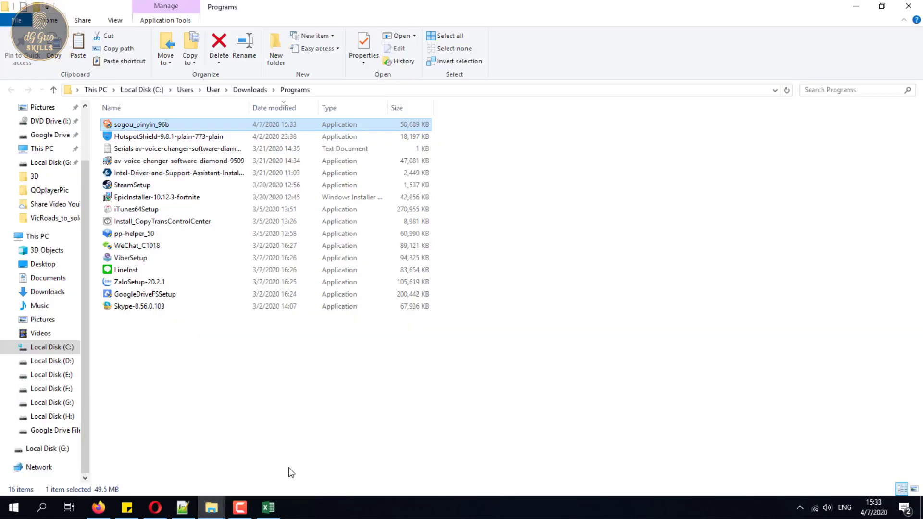
{"action": "left_click", "coordinate": [167, 123]}
{"action": "left_click", "coordinate": [172, 126]}
{"action": "double_click", "coordinate": [172, 125]}
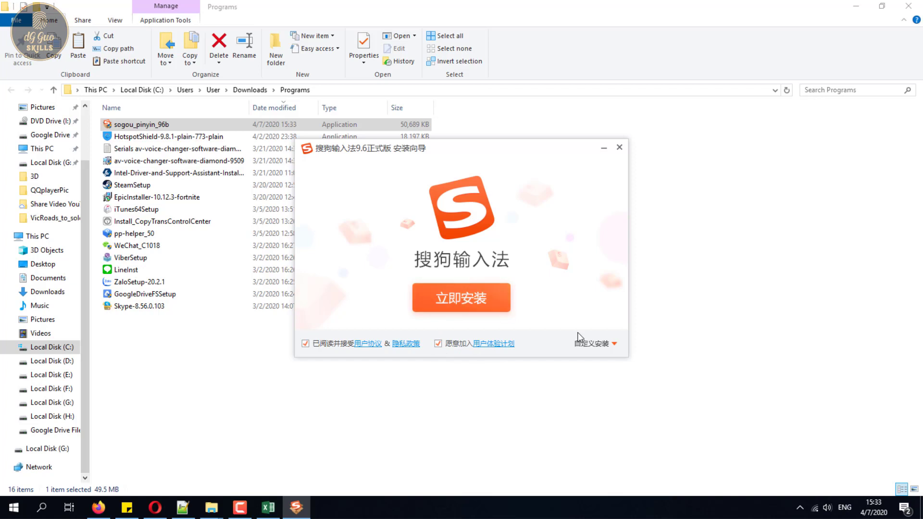
- Show the custom install options, install Sogou to C:\Program Files (x86)\SogouInput and minimize the folder window
{"action": "left_click", "coordinate": [599, 345]}
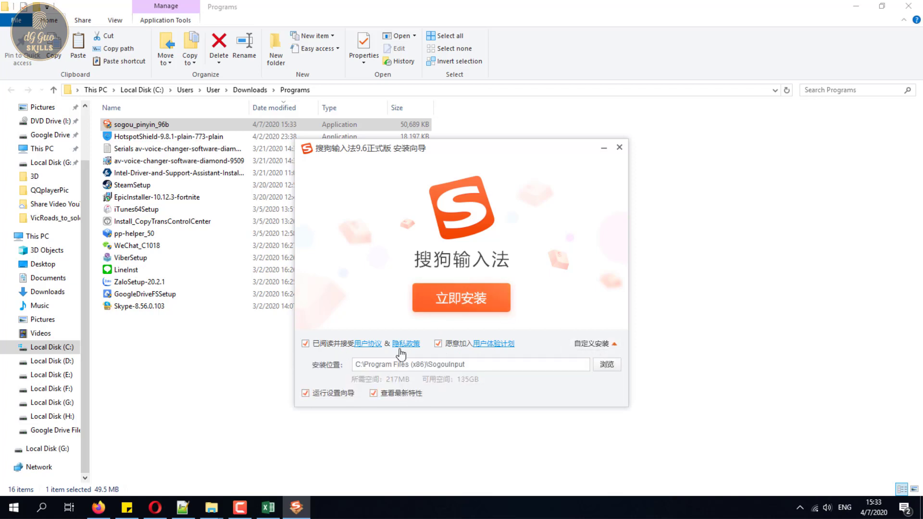
{"action": "left_click", "coordinate": [482, 299]}
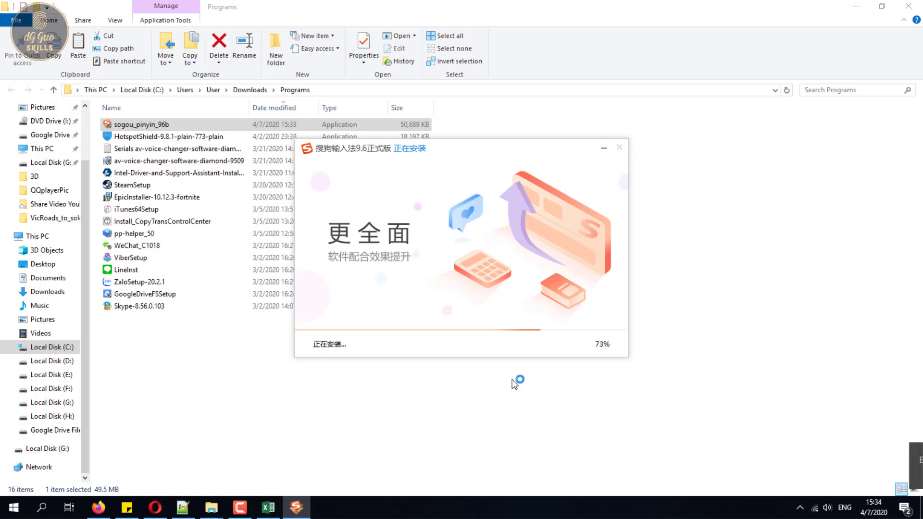
{"action": "left_click", "coordinate": [856, 6]}
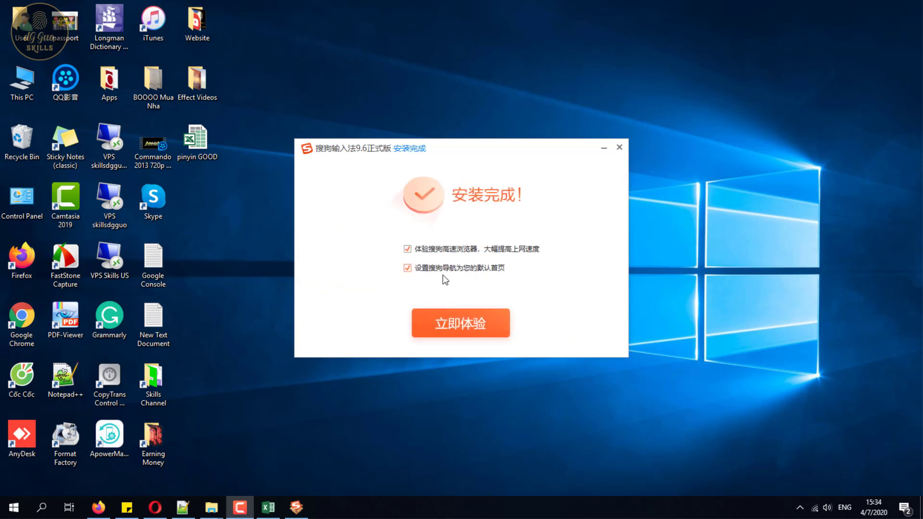
- Decline the Sogou browser and the Sogou default homepage offers, and finish the installer with 立即体验
{"action": "left_click", "coordinate": [406, 270]}
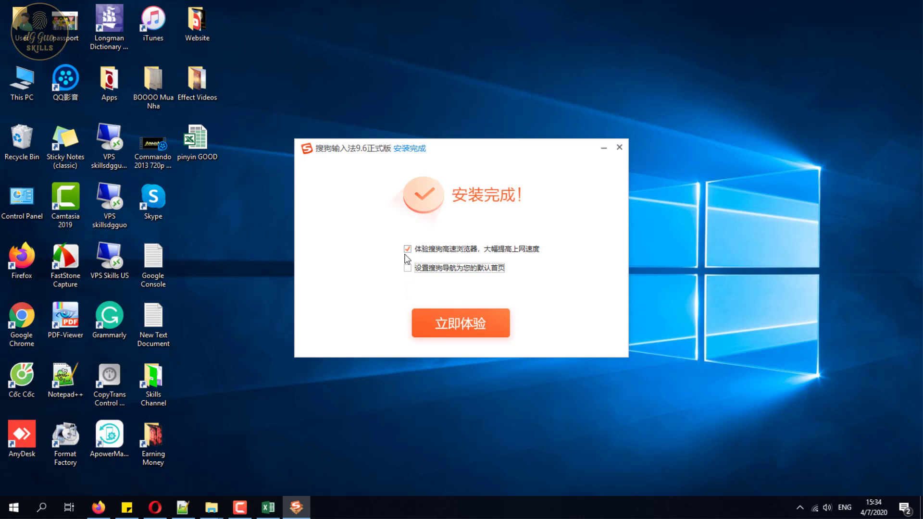
{"action": "left_click", "coordinate": [407, 250]}
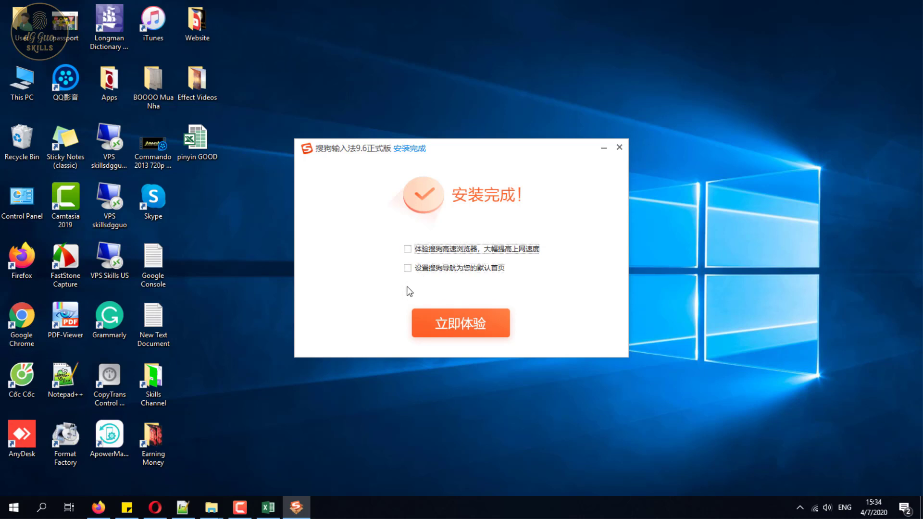
{"action": "left_click", "coordinate": [469, 328]}
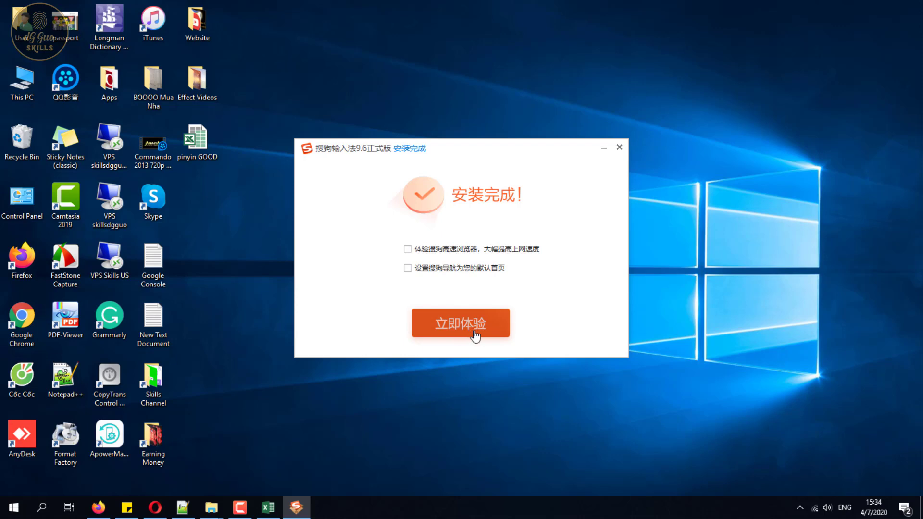
{"action": "left_click", "coordinate": [476, 336]}
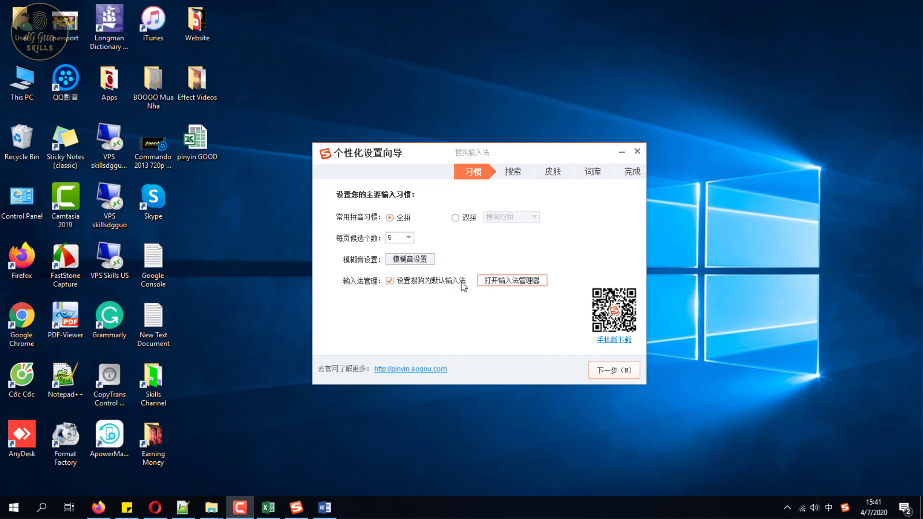
- Review and accept the preset fuzzy pinyin pairs, and proceed past the 习惯 page of the setup wizard
{"action": "left_click", "coordinate": [414, 262]}
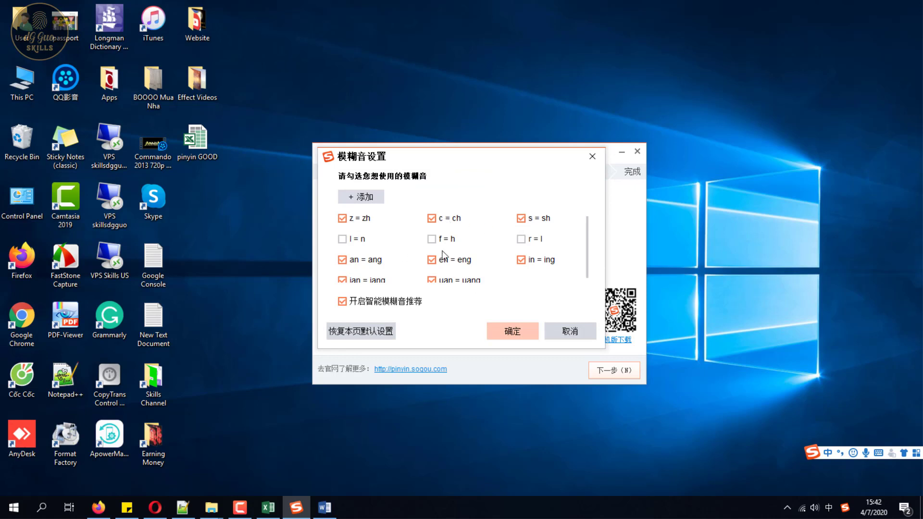
{"action": "scroll", "coordinate": [531, 271], "scroll_direction": "down", "scroll_amount": 1}
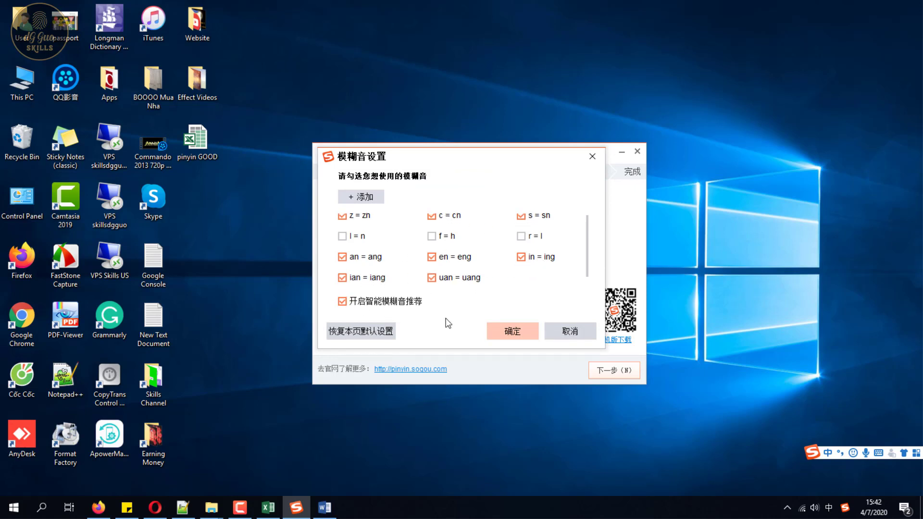
{"action": "left_click", "coordinate": [514, 335]}
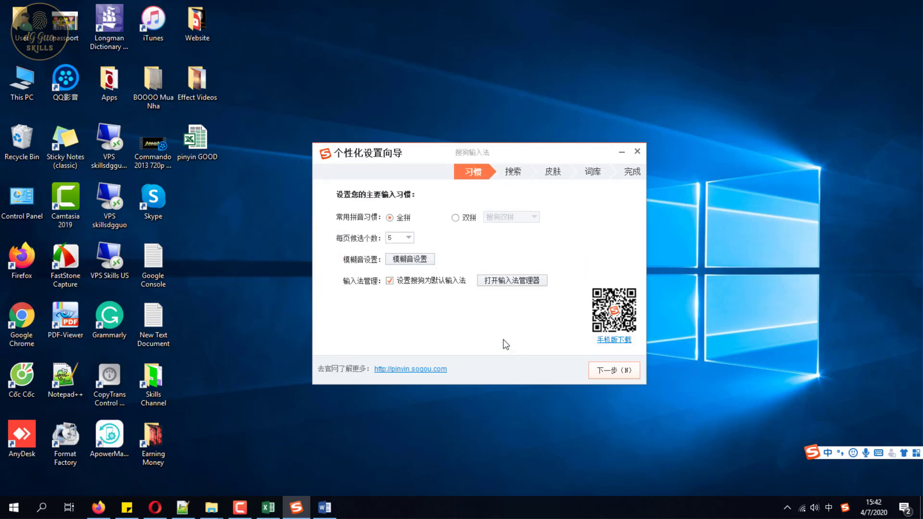
{"action": "left_click", "coordinate": [622, 373]}
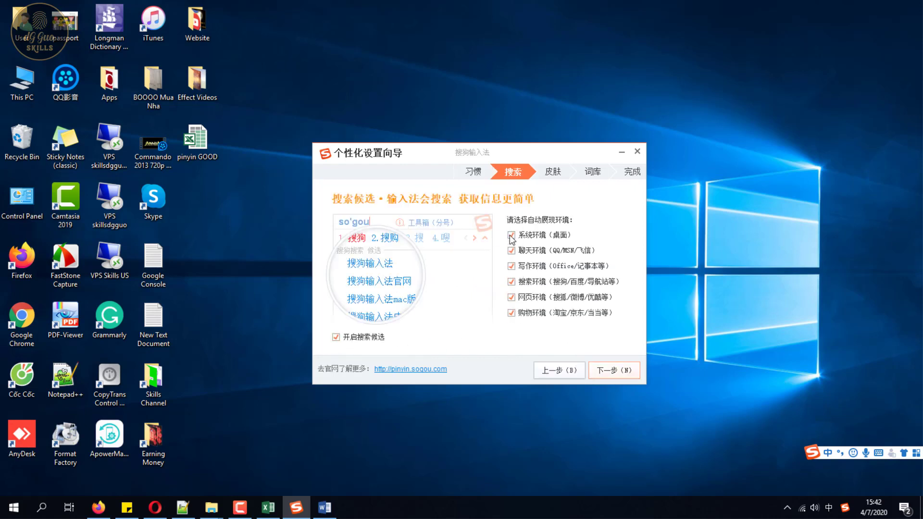
- Keep the preset search environments and skin in the setup wizard, and select all cell dictionaries on the 词库 page
{"action": "left_click", "coordinate": [609, 374]}
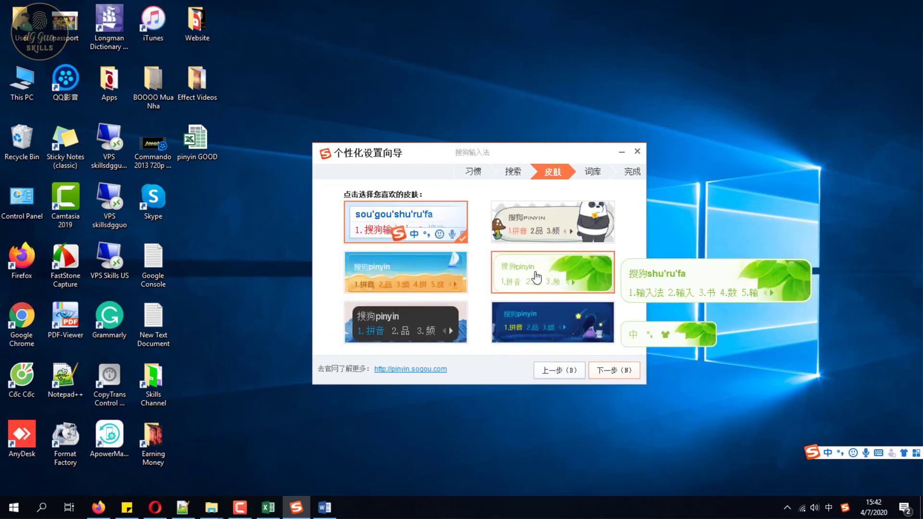
{"action": "mouse_move", "coordinate": [421, 322]}
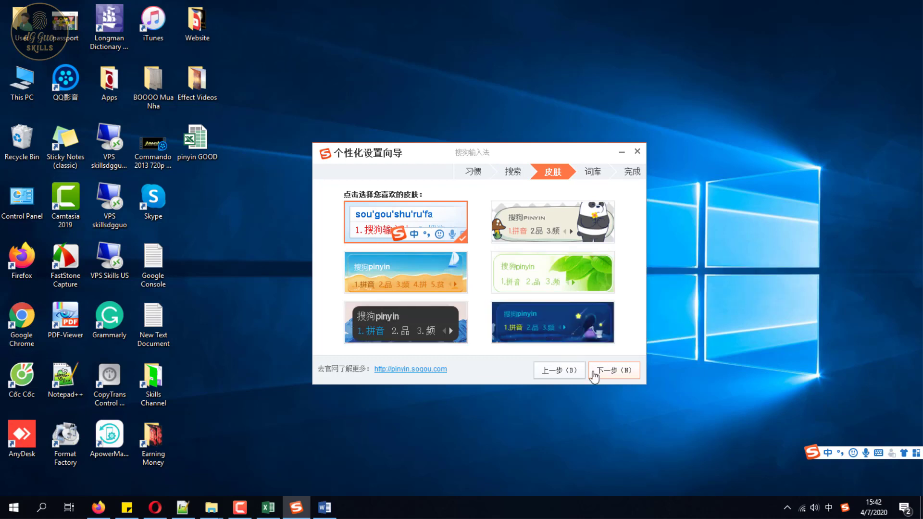
{"action": "left_click", "coordinate": [610, 374]}
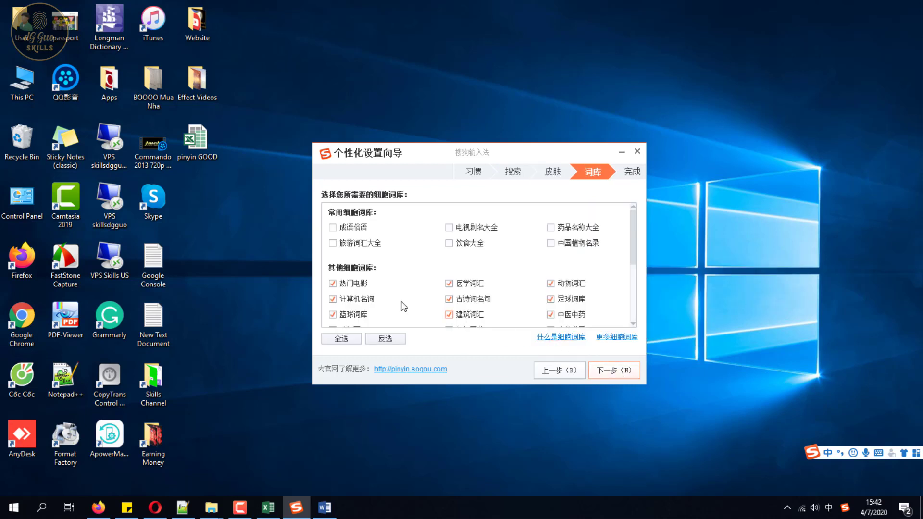
{"action": "left_click", "coordinate": [340, 341]}
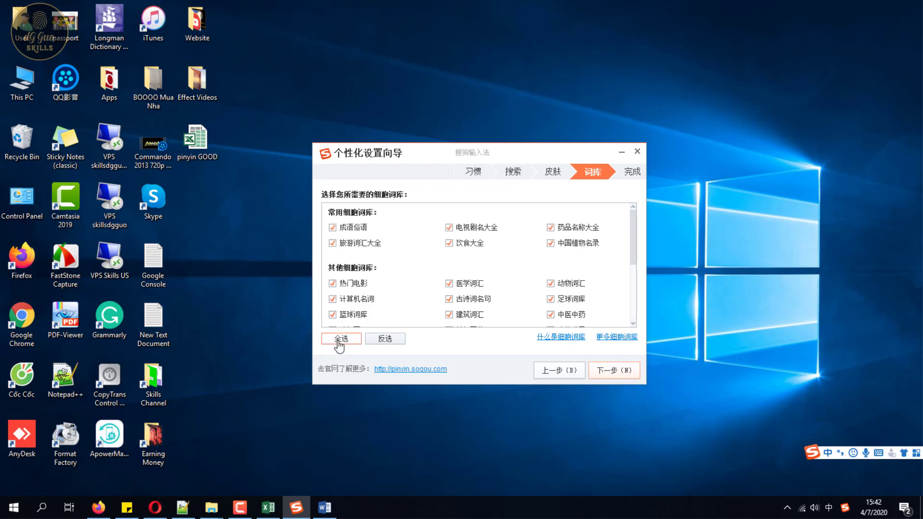
- Finish the setup wizard with 打开自定义状态栏 unchecked, and switch the Windows input method to 搜狗拼音输入法
{"action": "left_click", "coordinate": [620, 374]}
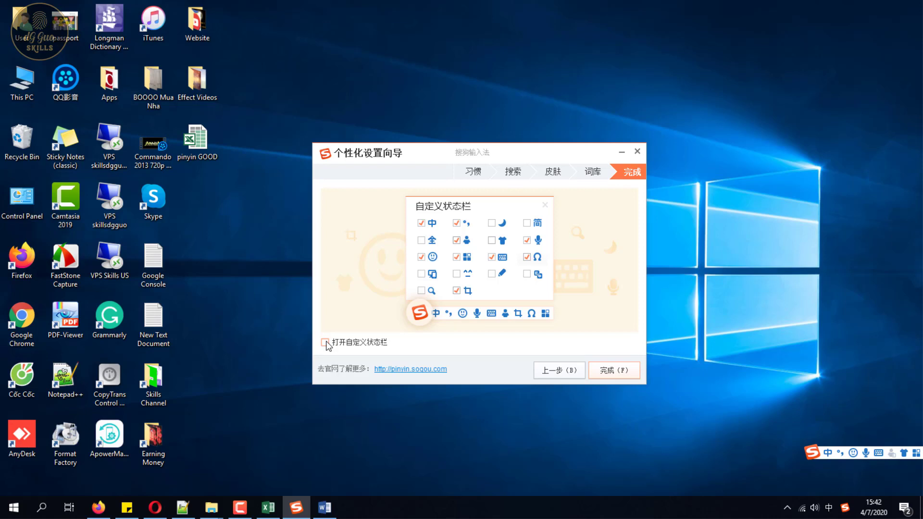
{"action": "left_click", "coordinate": [612, 371]}
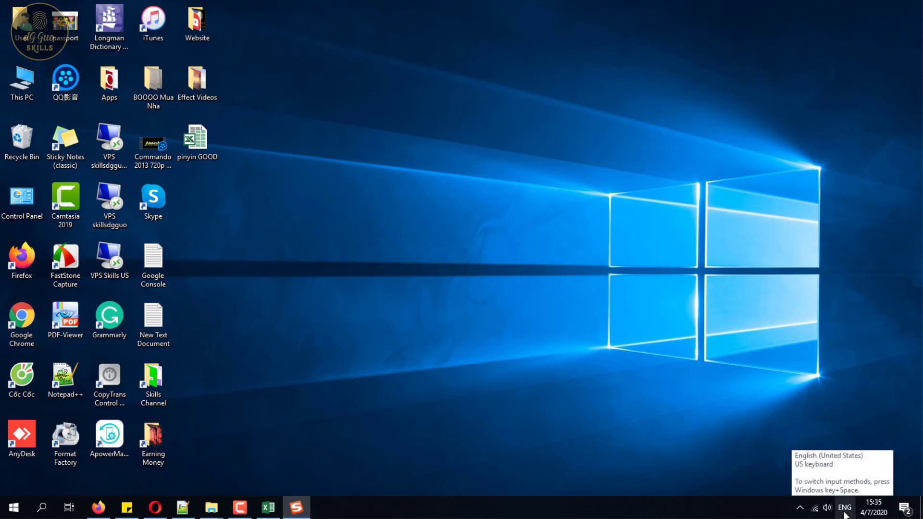
{"action": "left_click", "coordinate": [844, 514]}
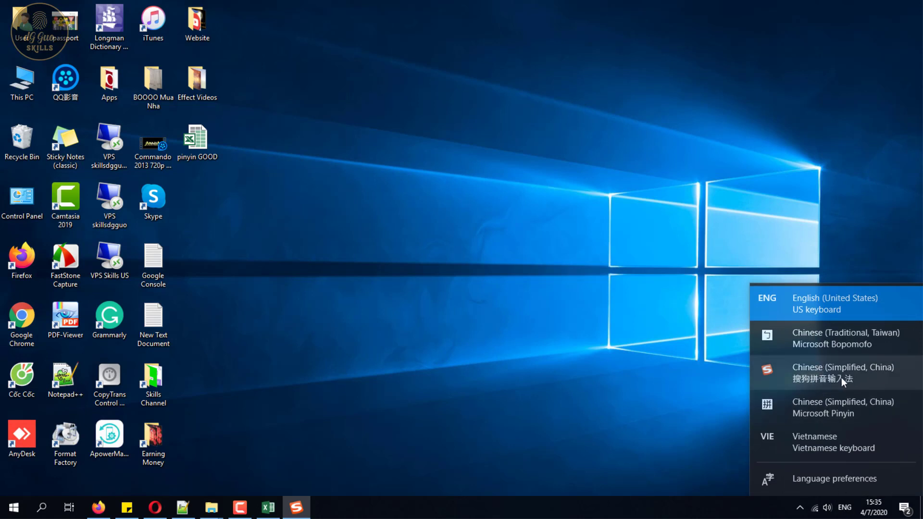
{"action": "left_click", "coordinate": [843, 382]}
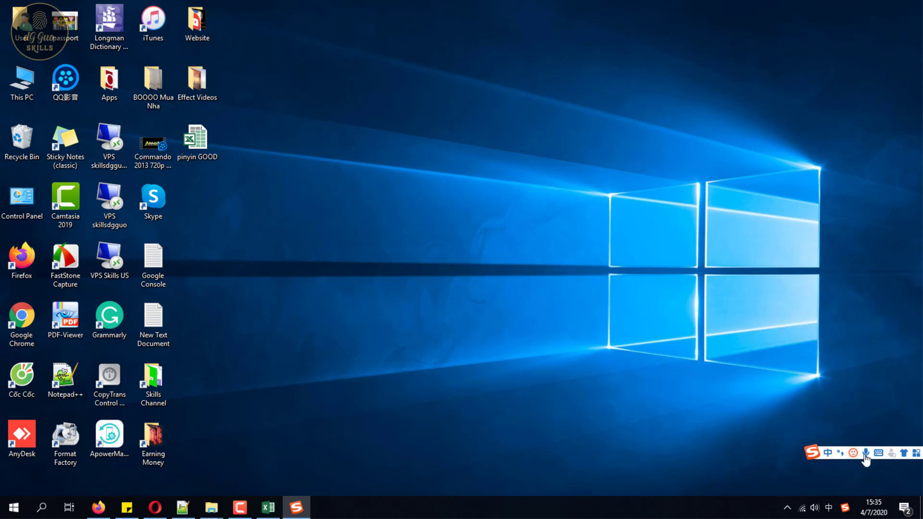
- Open the Sogou 属性设置 window, then review and accept the preset 拼音纠错 correction rules
{"action": "left_click", "coordinate": [917, 454]}
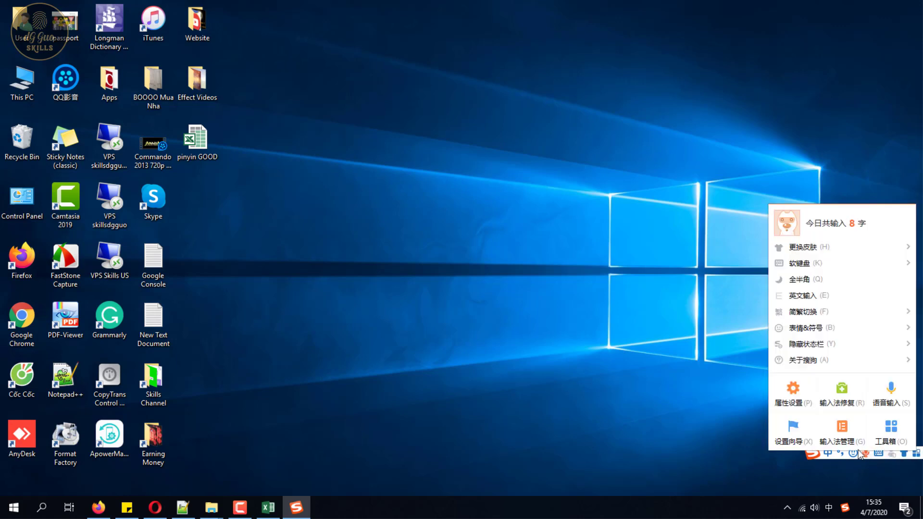
{"action": "mouse_move", "coordinate": [818, 262]}
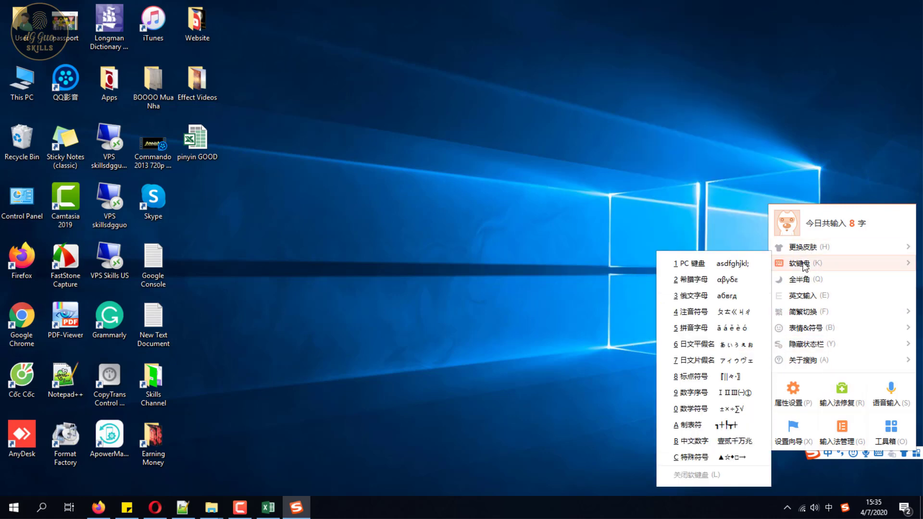
{"action": "mouse_move", "coordinate": [806, 364]}
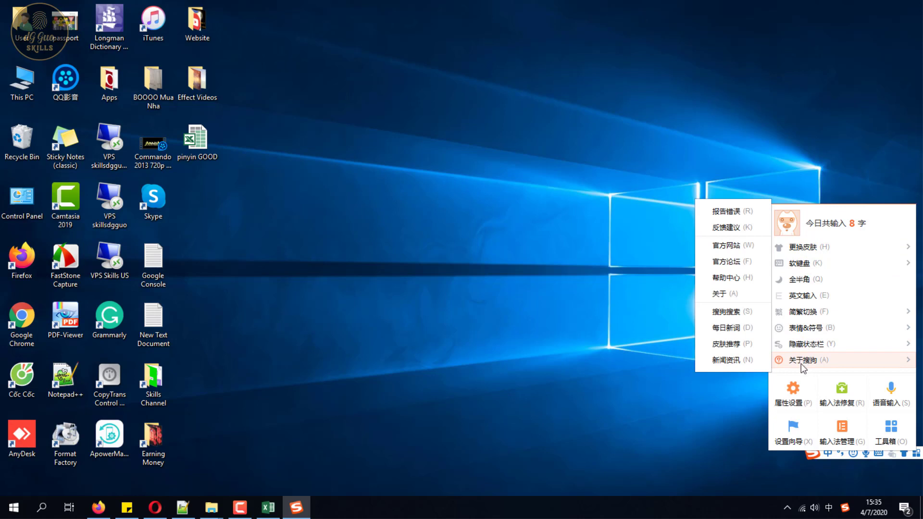
{"action": "left_click", "coordinate": [797, 399]}
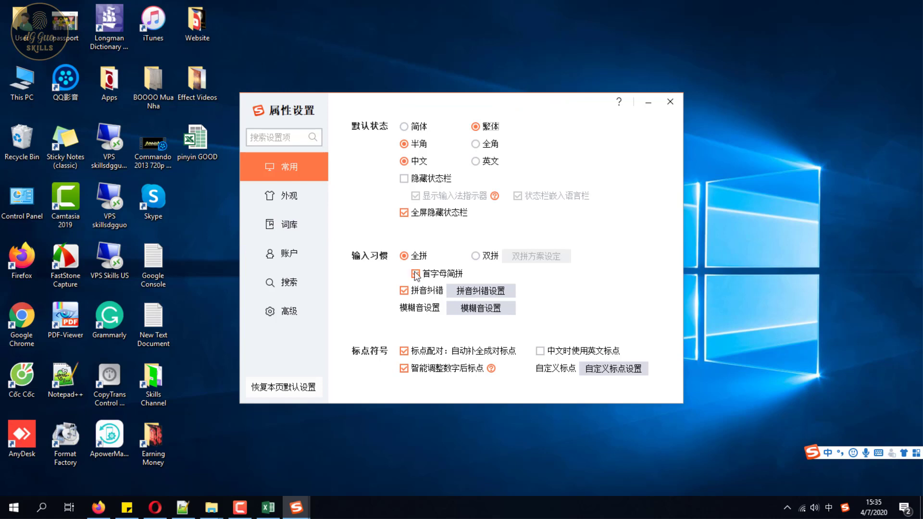
{"action": "left_click", "coordinate": [495, 294]}
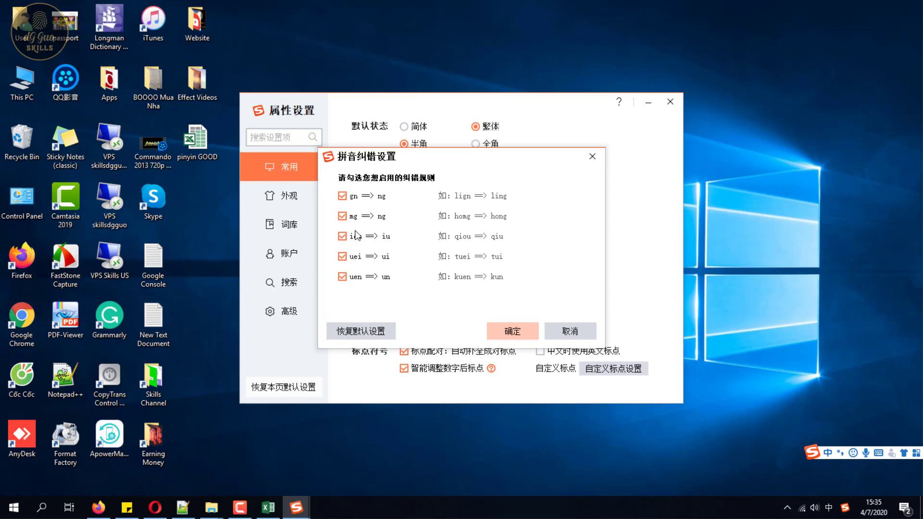
{"action": "left_click", "coordinate": [514, 332]}
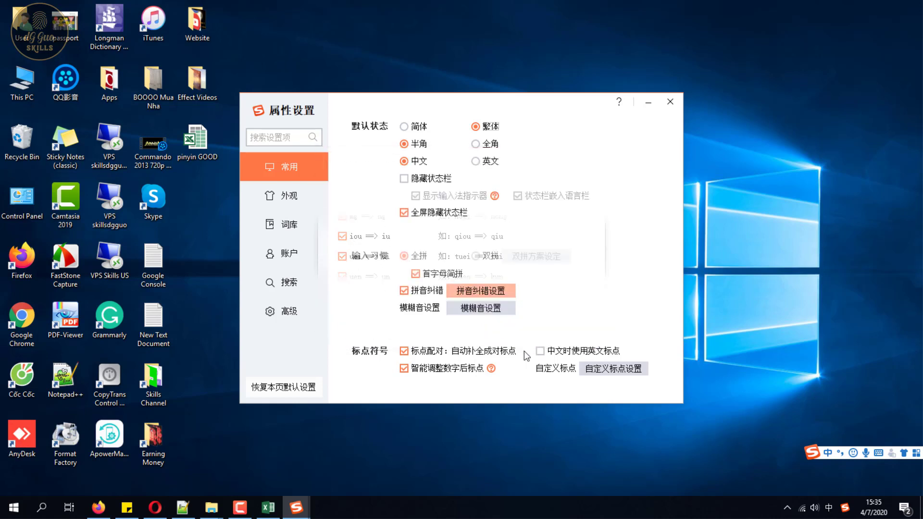
- Review and accept the 模糊音 fuzzy pinyin pairs, and close the 属性设置 window
{"action": "left_click", "coordinate": [480, 309]}
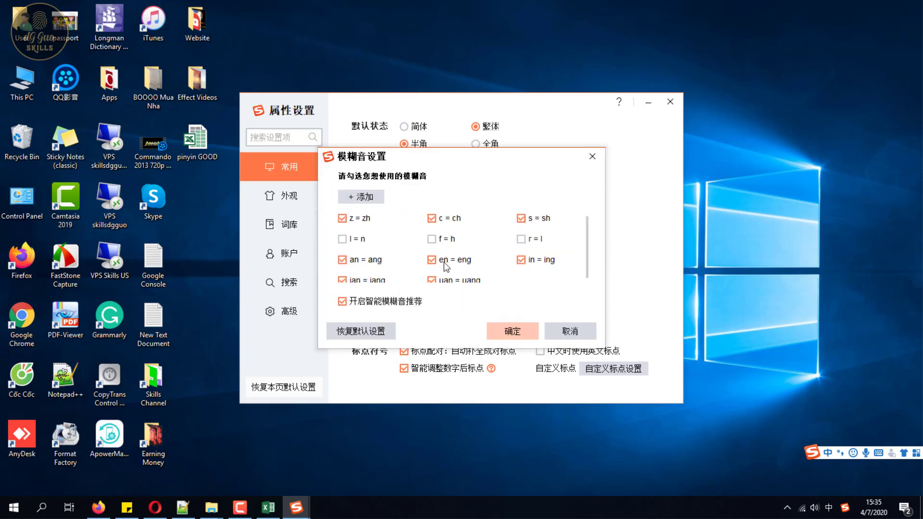
{"action": "left_click", "coordinate": [513, 332]}
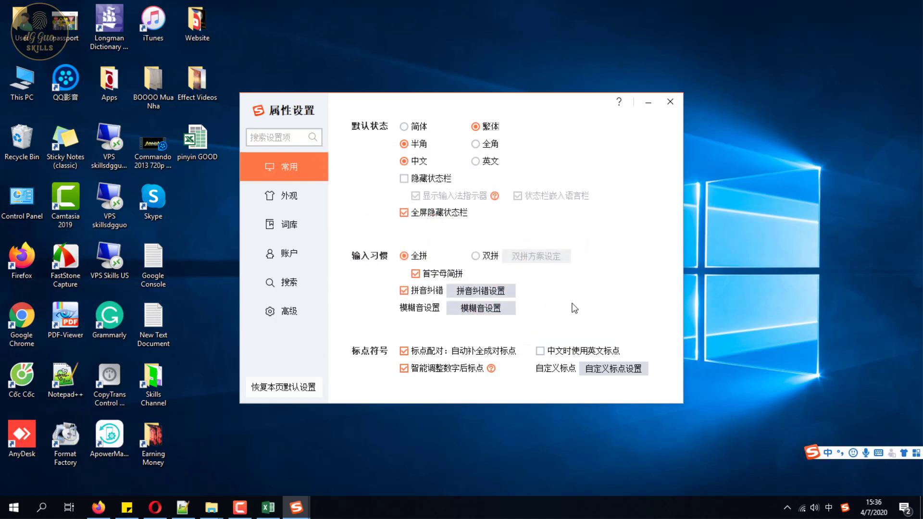
{"action": "left_click", "coordinate": [665, 103]}
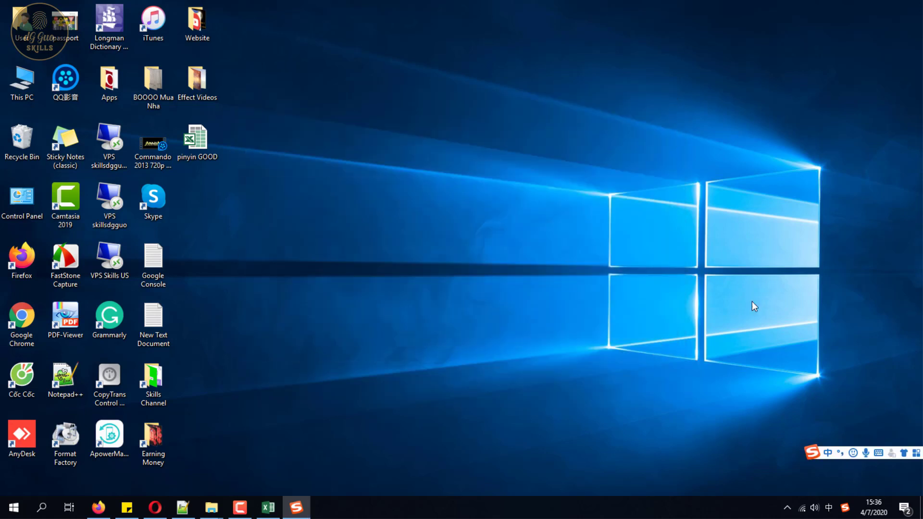
- Try the 手写输入 tool from the Sogou toolbox by handwriting the character 你, and close the handwriting window
{"action": "left_click", "coordinate": [917, 454]}
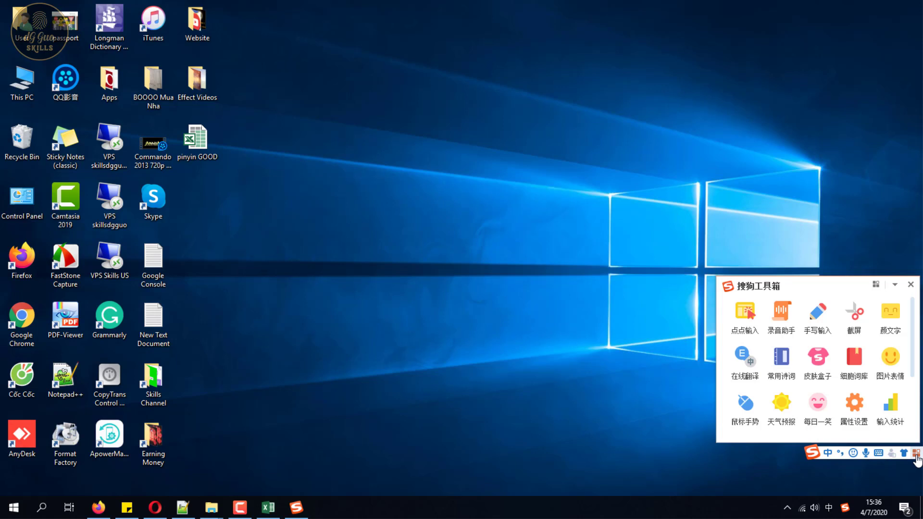
{"action": "left_click", "coordinate": [818, 313]}
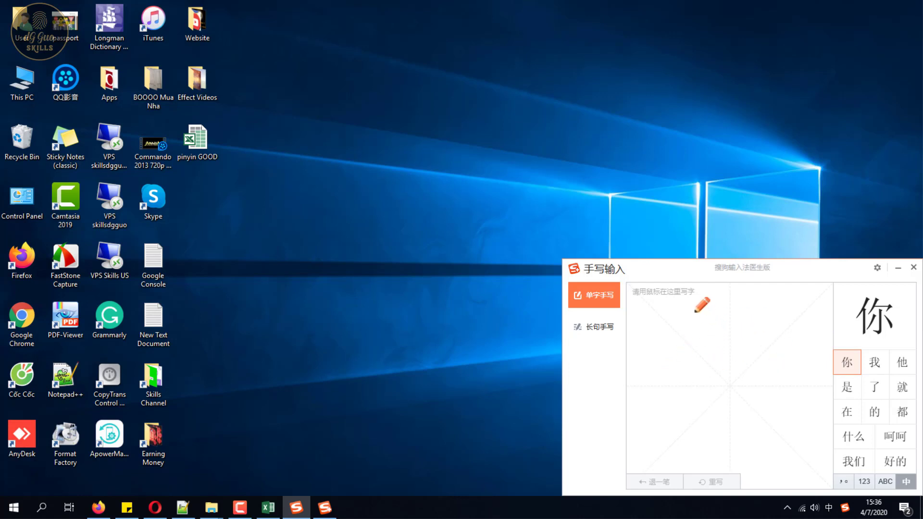
{"action": "mouse_move", "coordinate": [697, 303]}
{"action": "left_mouse_down"}
{"action": "mouse_move", "coordinate": [652, 348]}
{"action": "mouse_move", "coordinate": [671, 385]}
{"action": "left_mouse_up"}
{"action": "left_click_drag", "start_coordinate": [692, 310], "coordinate": [684, 345]}
{"action": "mouse_move", "coordinate": [690, 324]}
{"action": "left_mouse_down"}
{"action": "mouse_move", "coordinate": [709, 323]}
{"action": "mouse_move", "coordinate": [723, 350]}
{"action": "mouse_move", "coordinate": [710, 384]}
{"action": "mouse_move", "coordinate": [694, 355]}
{"action": "mouse_move", "coordinate": [685, 369]}
{"action": "mouse_move", "coordinate": [747, 371]}
{"action": "left_mouse_up"}
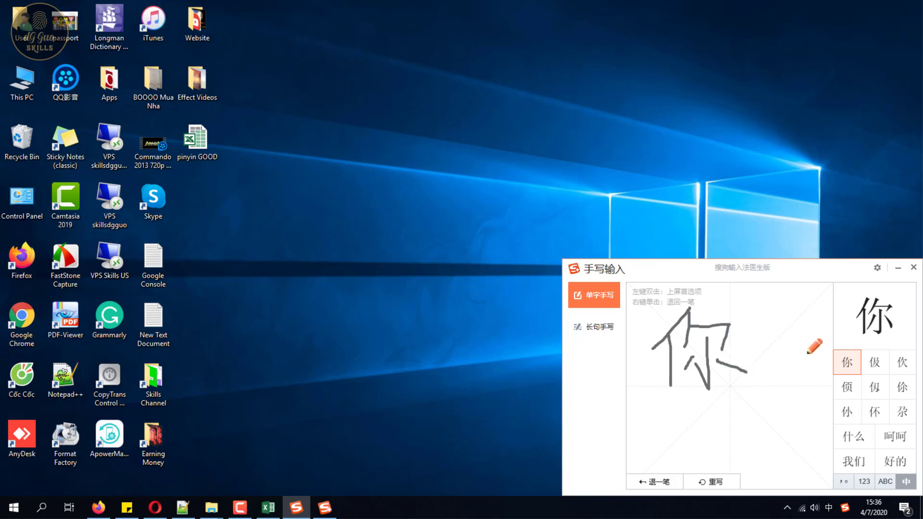
{"action": "left_click", "coordinate": [913, 268]}
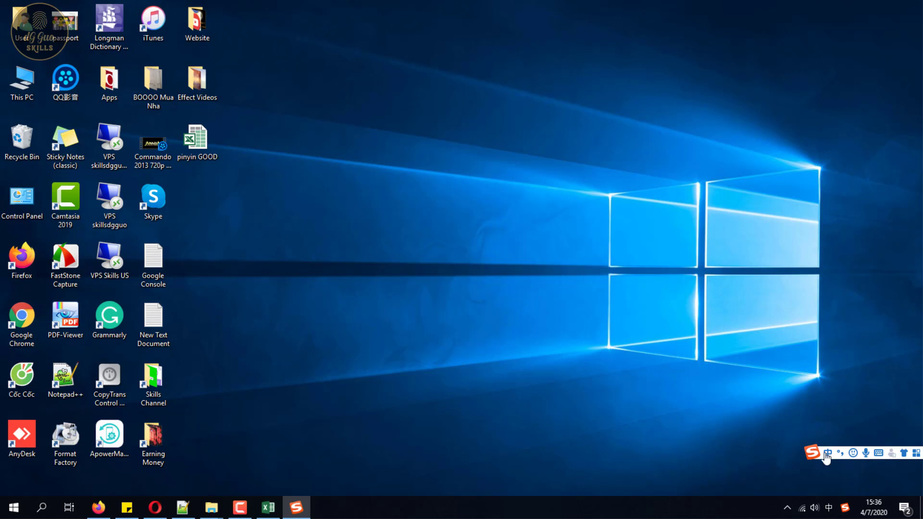
- Examine UniKey's character set, input method and switch key settings, and close its window
{"action": "left_click", "coordinate": [562, 276]}
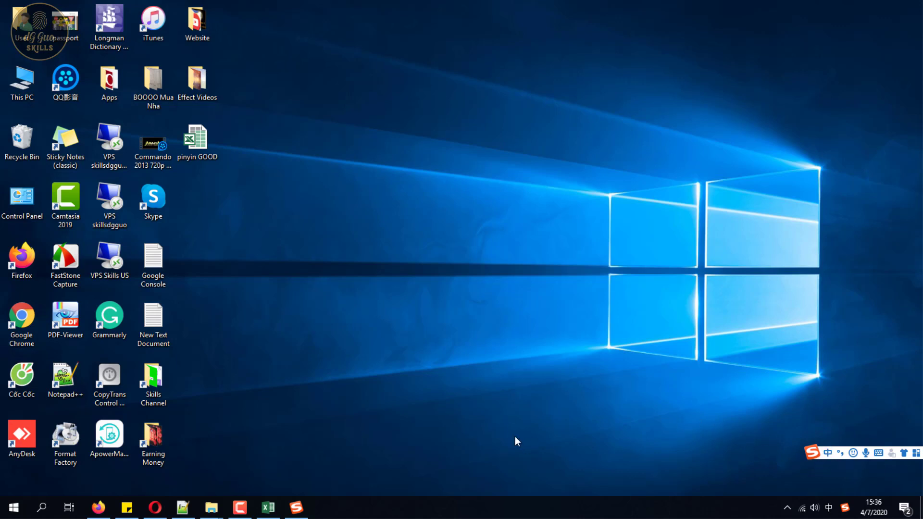
{"action": "left_click", "coordinate": [787, 508]}
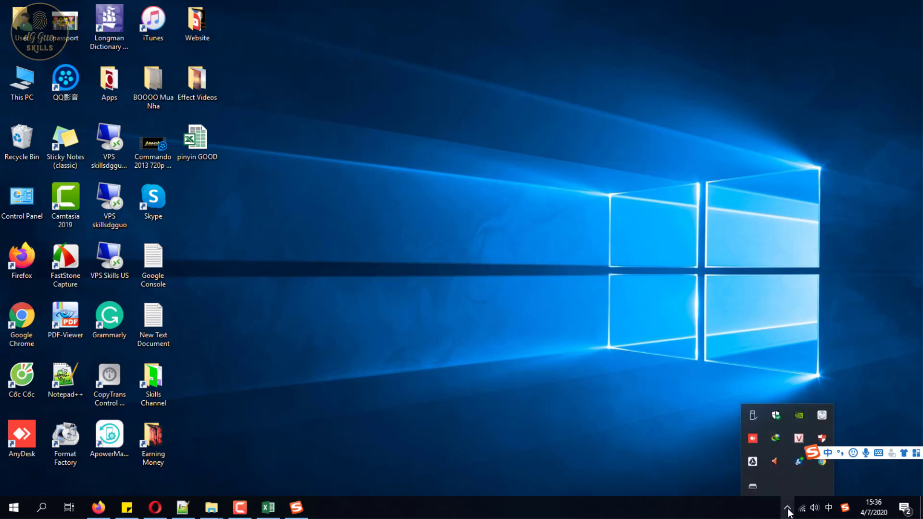
{"action": "double_click", "coordinate": [798, 443]}
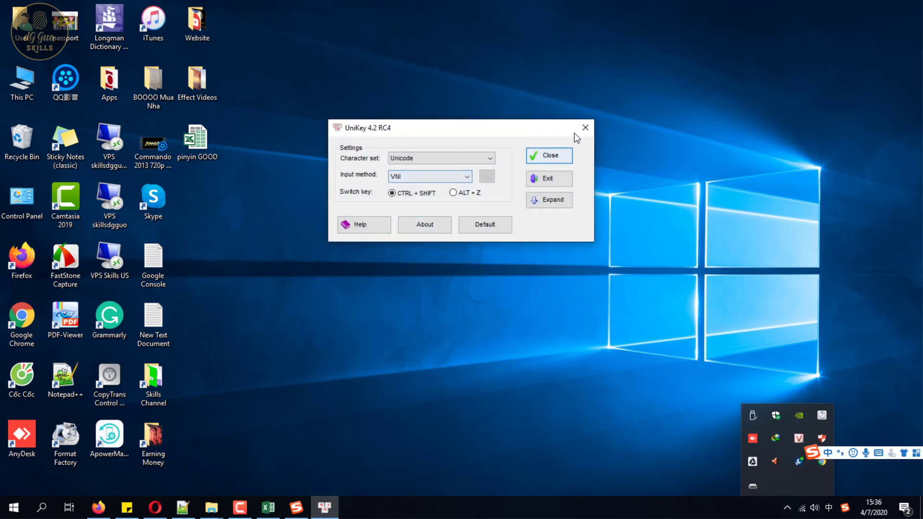
{"action": "left_click", "coordinate": [585, 127]}
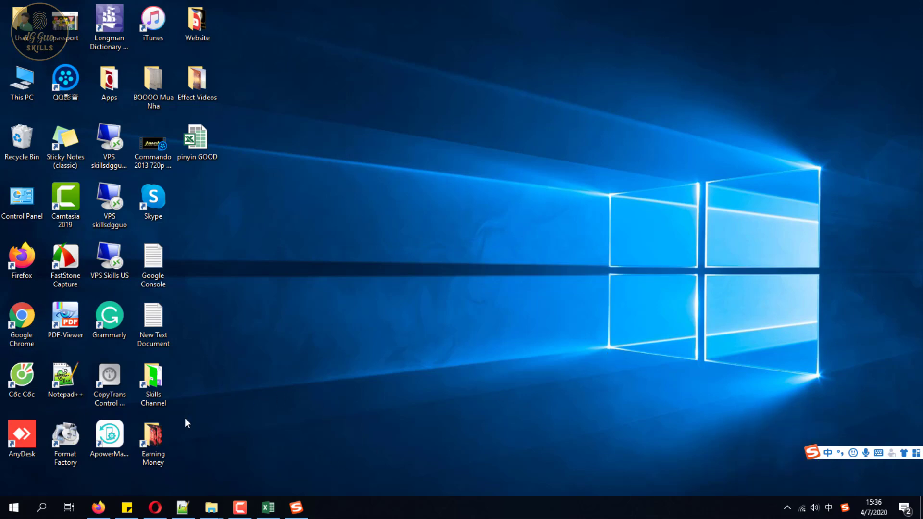
- Switch to Firefox, set Sogou to English mode and open google.com.vn in a new tab
{"action": "left_click", "coordinate": [106, 506]}
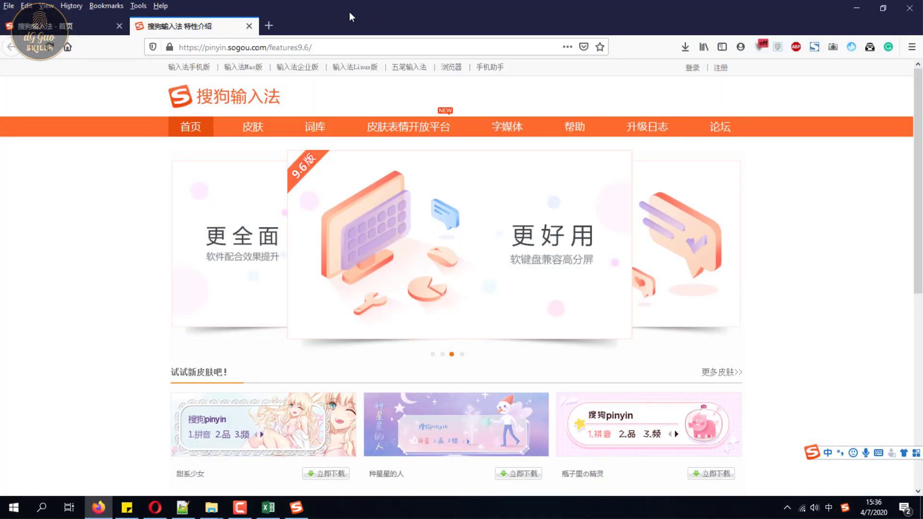
{"action": "left_click", "coordinate": [269, 25]}
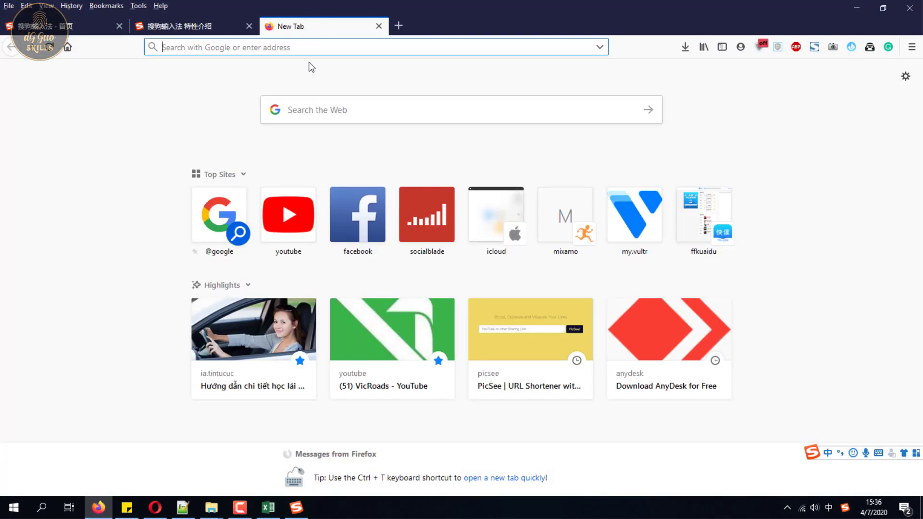
{"action": "type", "text": "g"}
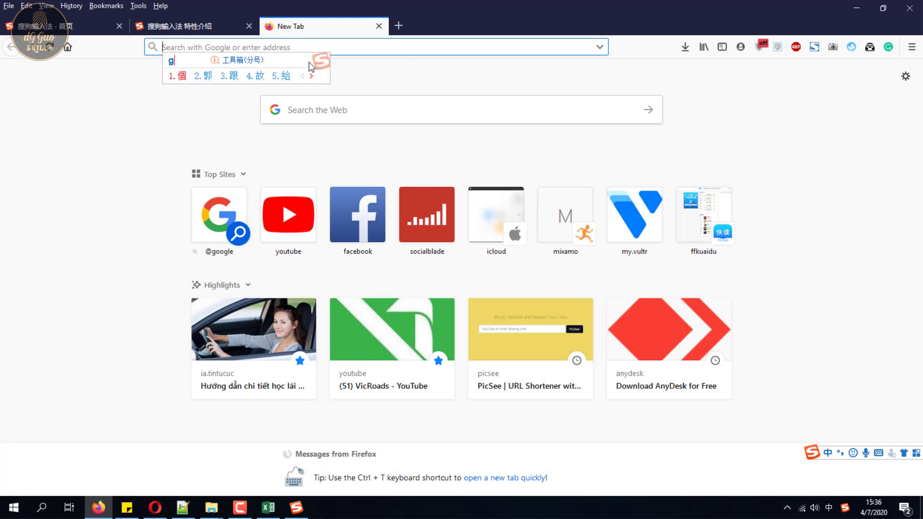
{"action": "key", "text": "shift"}
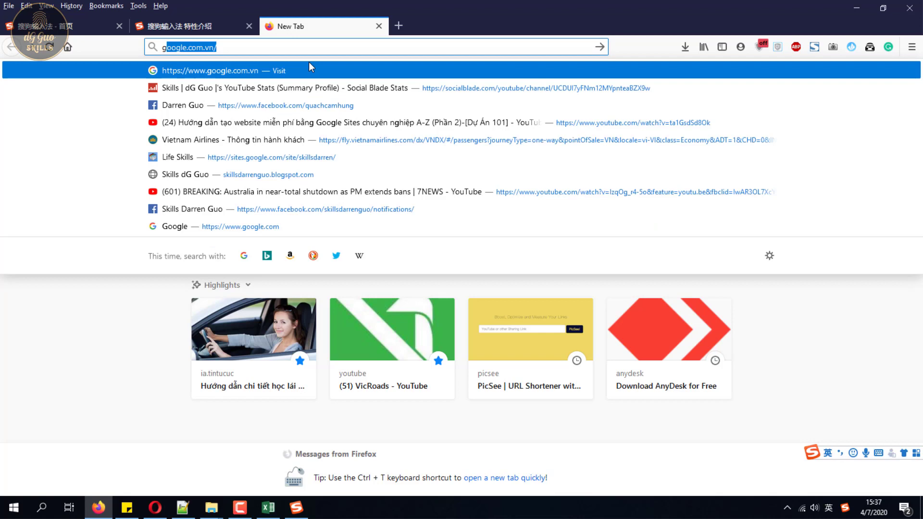
{"action": "key", "text": "Return"}
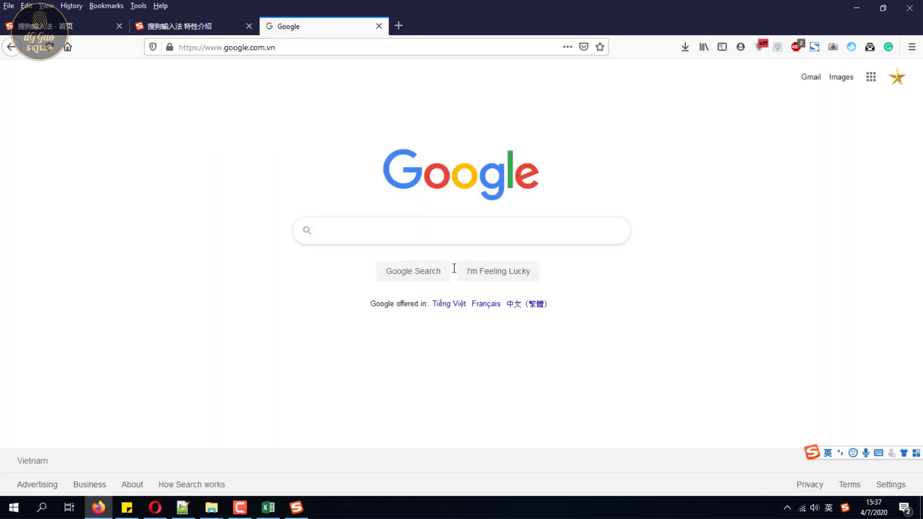
- Search Google for "google translate", open Google Translate and dismiss the Grammarly notice
{"action": "type", "text": "goog"}
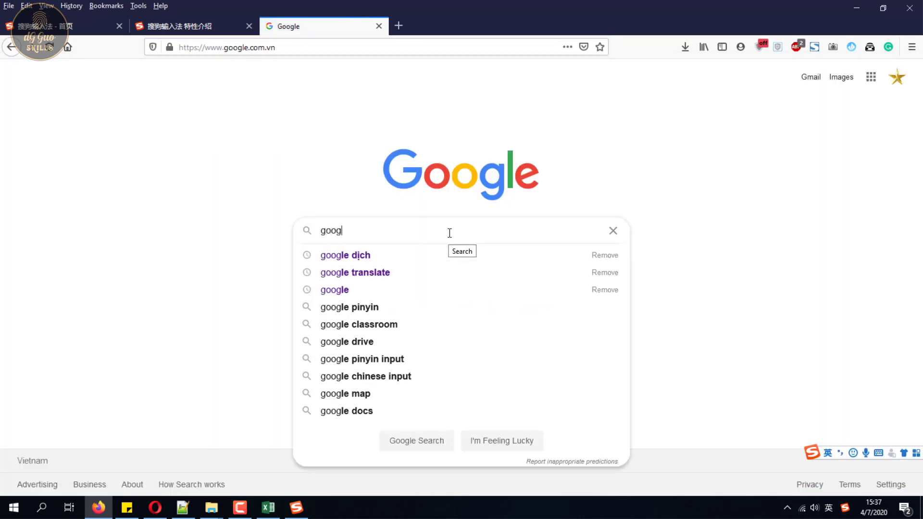
{"action": "type", "text": "le"}
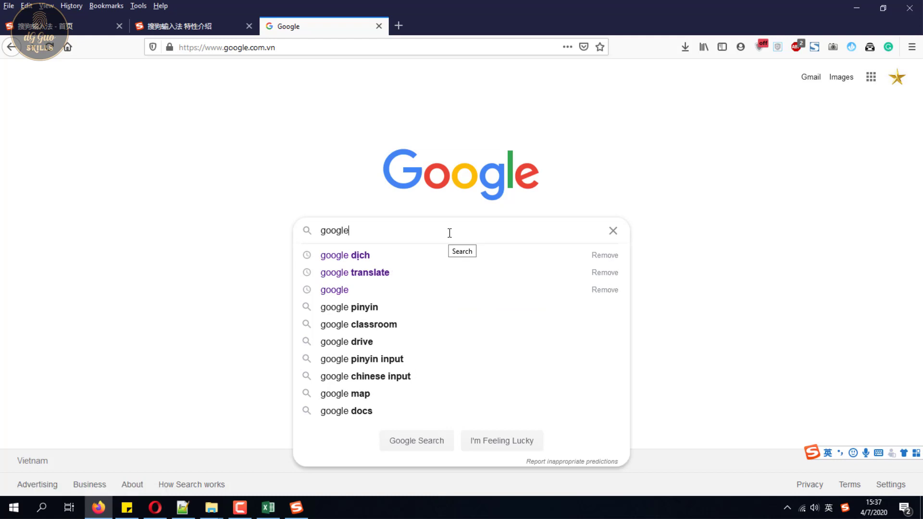
{"action": "left_click", "coordinate": [382, 272]}
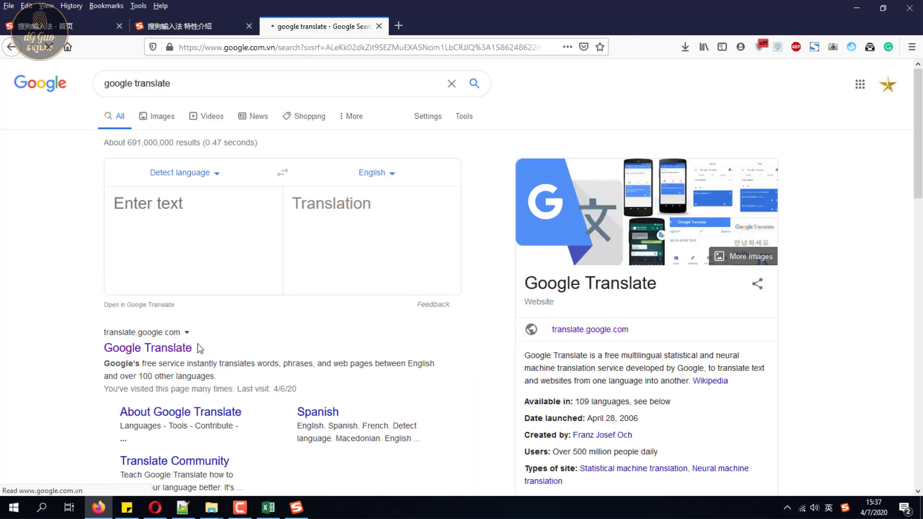
{"action": "left_click", "coordinate": [158, 355]}
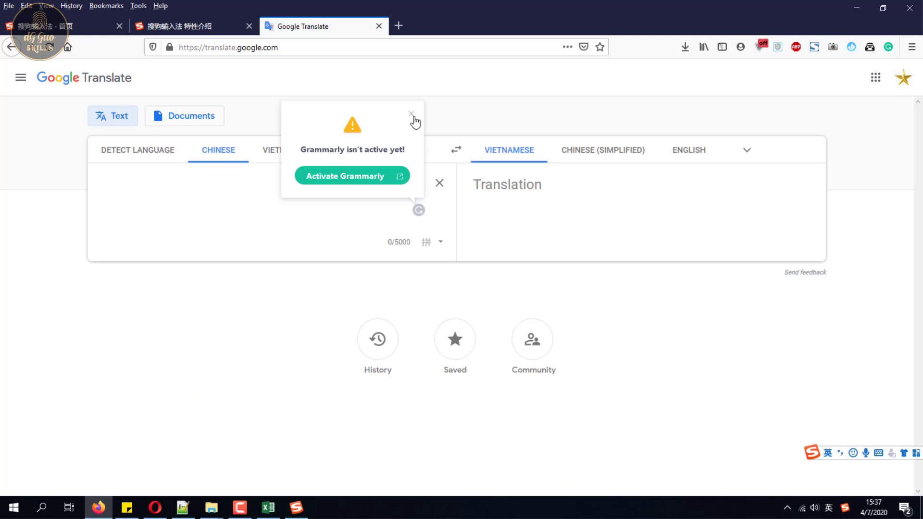
{"action": "left_click", "coordinate": [411, 113]}
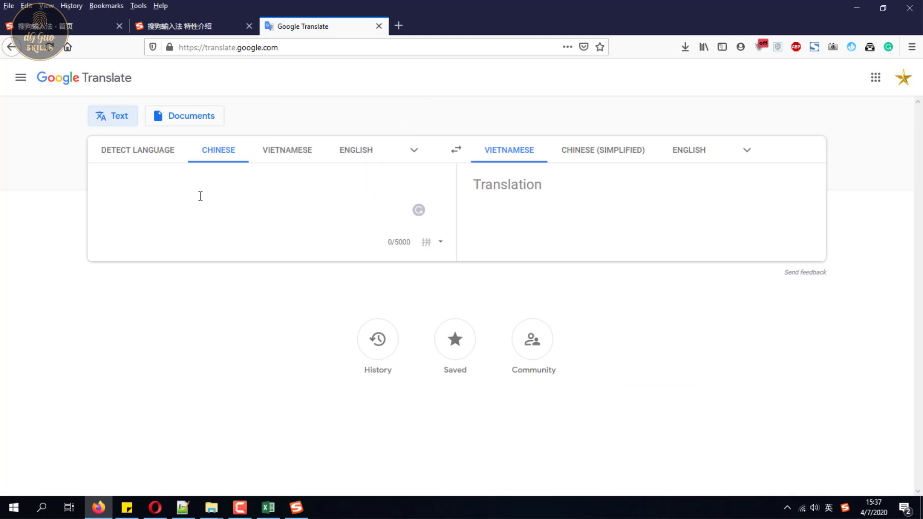
- Switch Sogou to Chinese mode, enter 我去吃飯 with the full pinyin "woquchifan" in the source text, and start a new line
{"action": "left_click", "coordinate": [175, 179]}
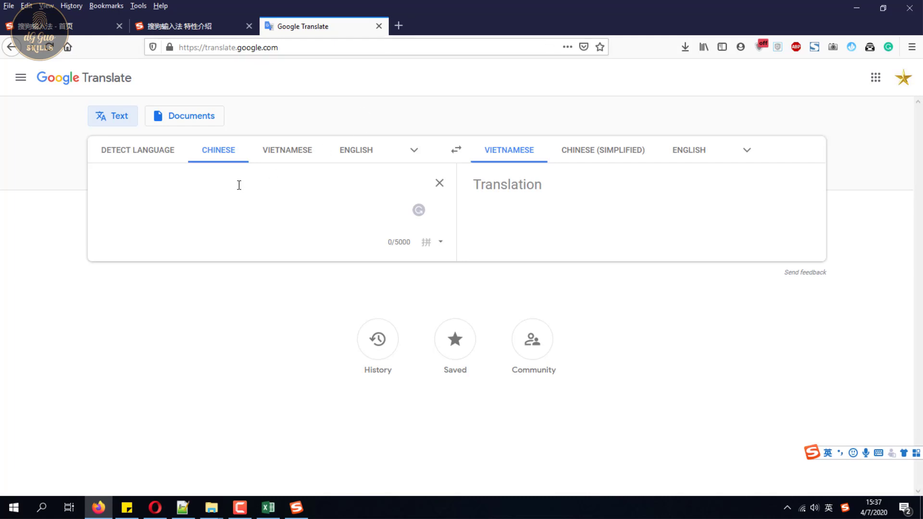
{"action": "left_click", "coordinate": [829, 453]}
{"action": "type", "text": "w"}
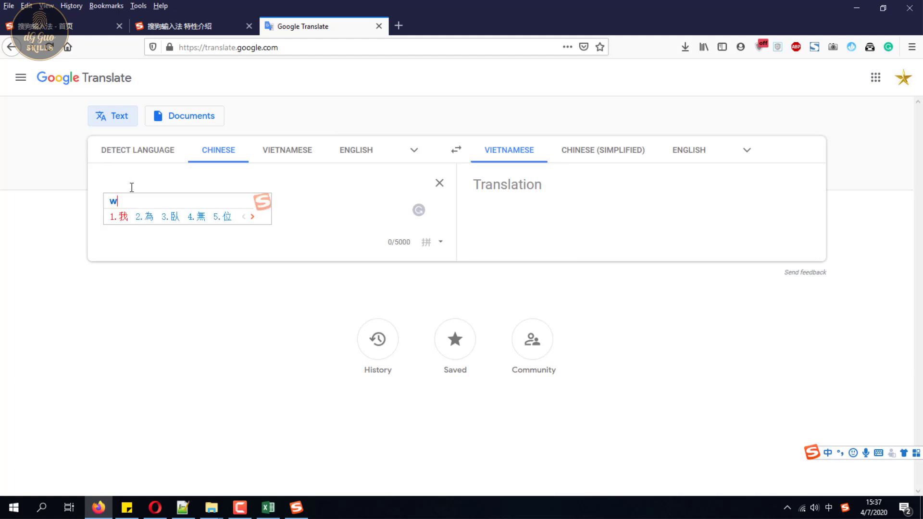
{"action": "type", "text": "o'q"}
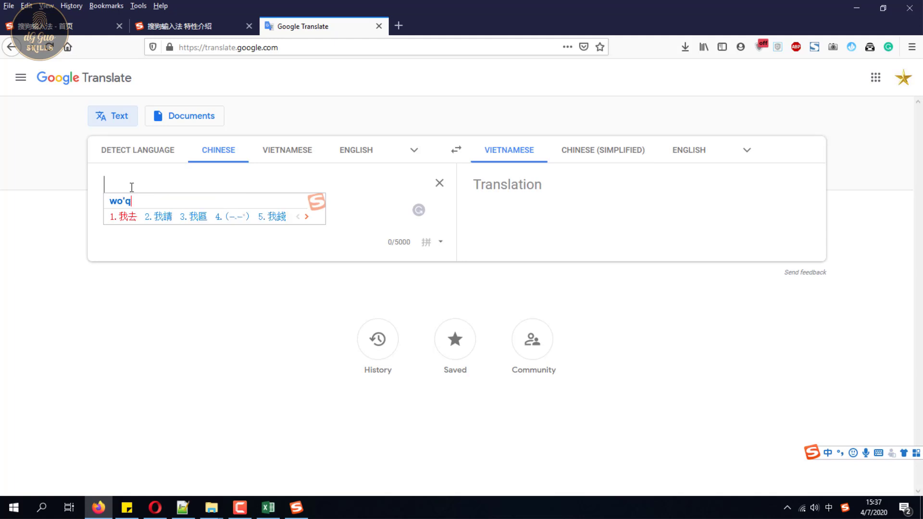
{"action": "type", "text": "u'c"}
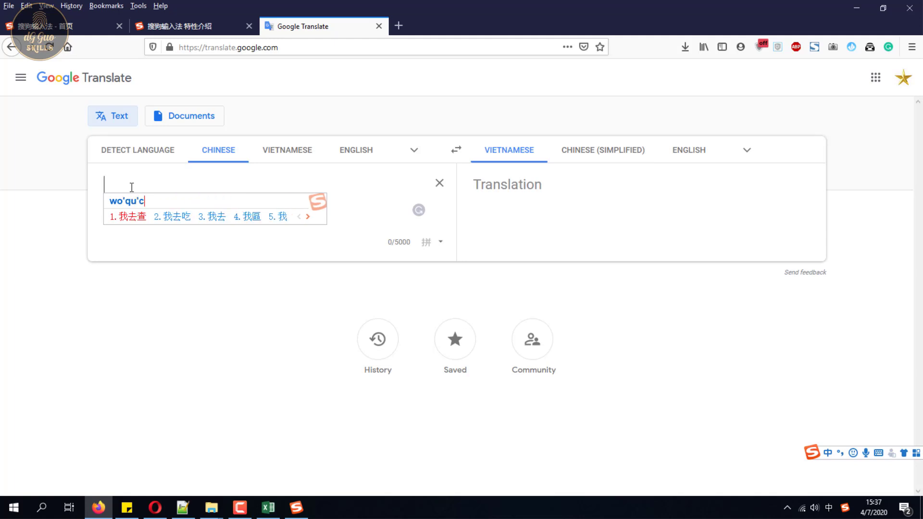
{"action": "type", "text": "hi'fan"}
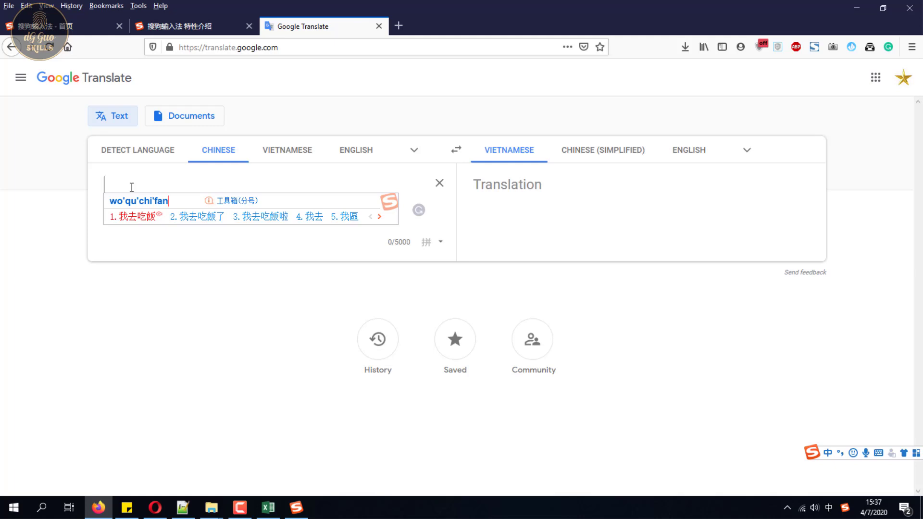
{"action": "key", "text": "space"}
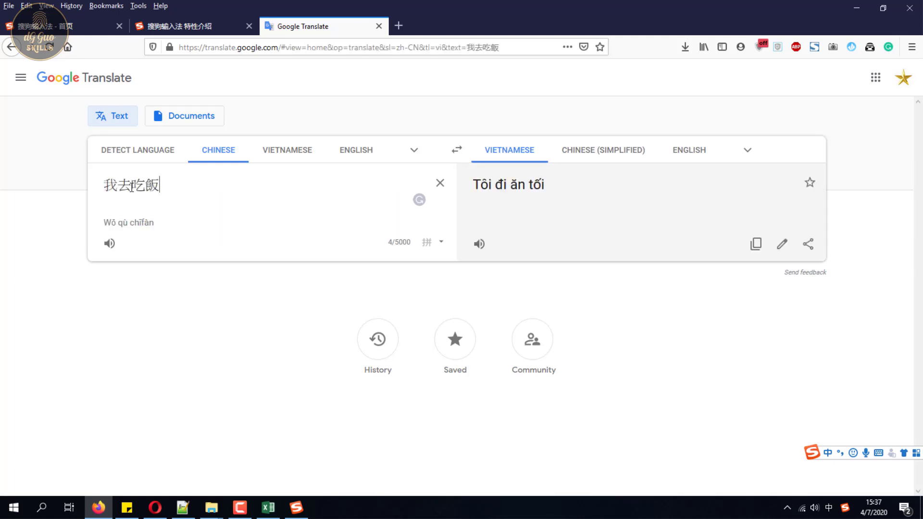
{"action": "key", "text": "Return"}
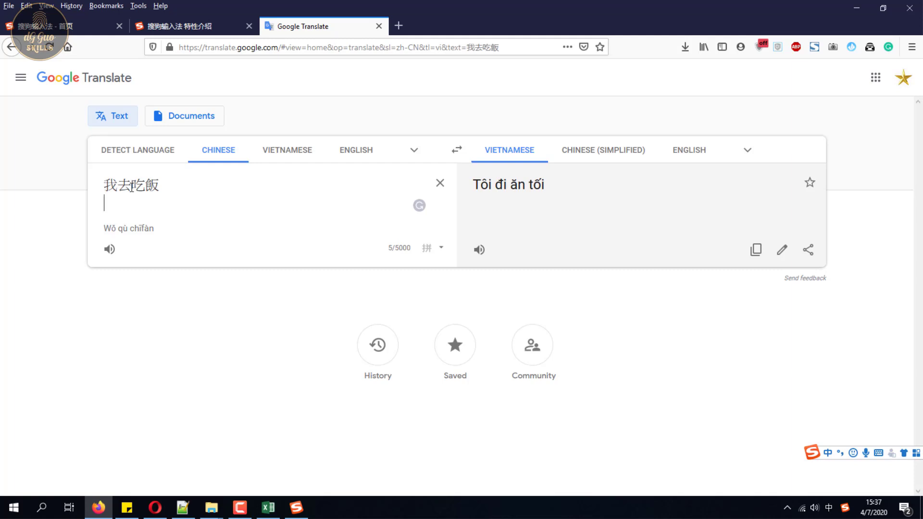
- Try the abbreviated pinyin "wqcf" on the second line, check the options for its candidates, and clear the abbreviation
{"action": "type", "text": "w"}
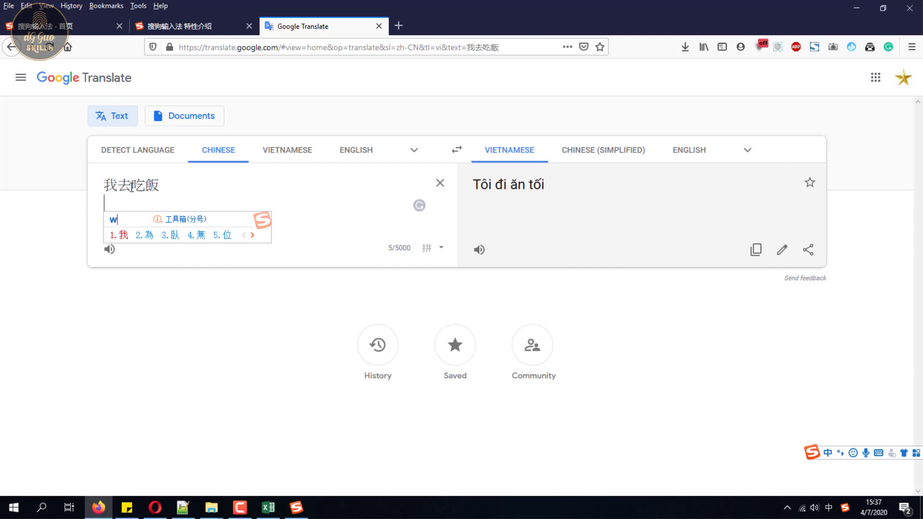
{"action": "type", "text": "'q'c'f"}
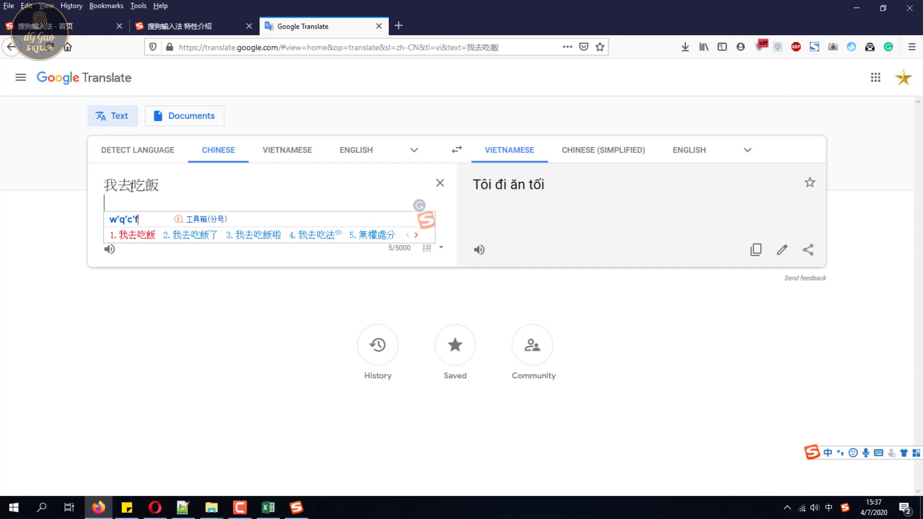
{"action": "right_click", "coordinate": [190, 234]}
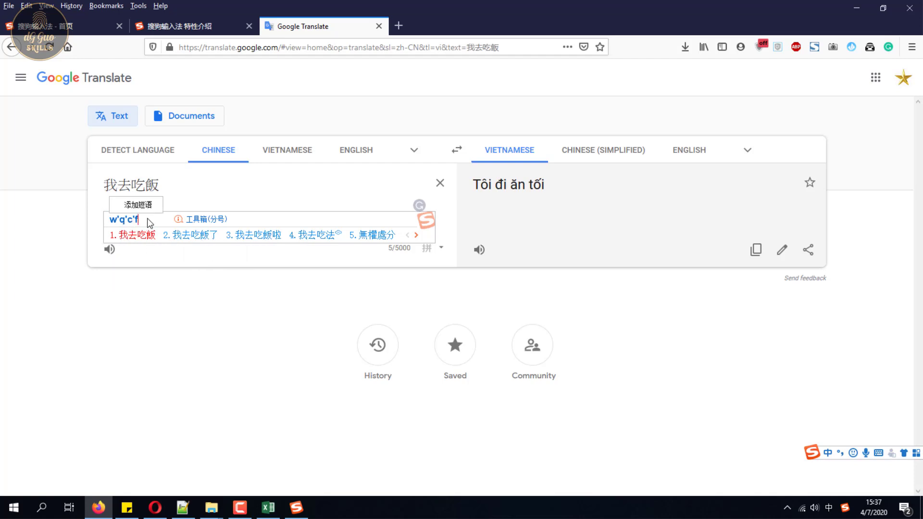
{"action": "right_click", "coordinate": [128, 233]}
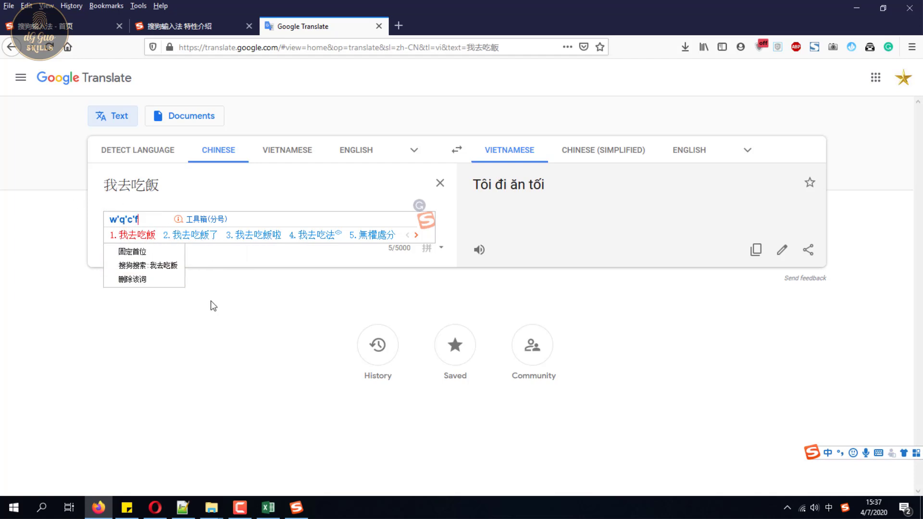
{"action": "right_click", "coordinate": [269, 235]}
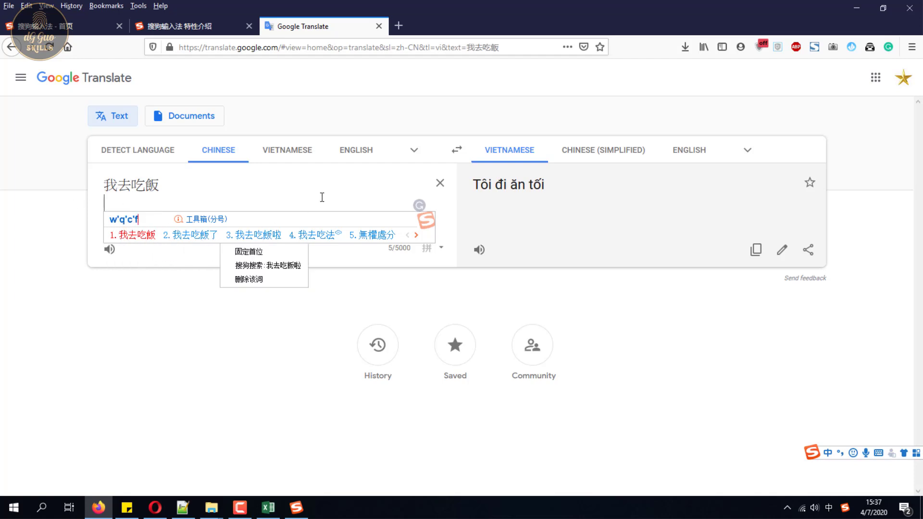
{"action": "left_click", "coordinate": [153, 221]}
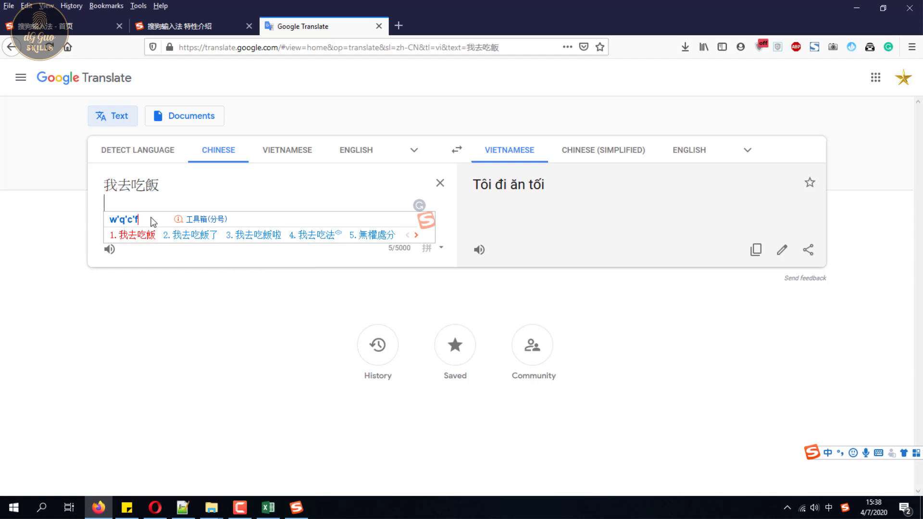
{"action": "key", "text": "BackSpace"}
{"action": "key", "text": "BackSpace"}
{"action": "key", "text": "BackSpace"}
{"action": "key", "text": "BackSpace"}
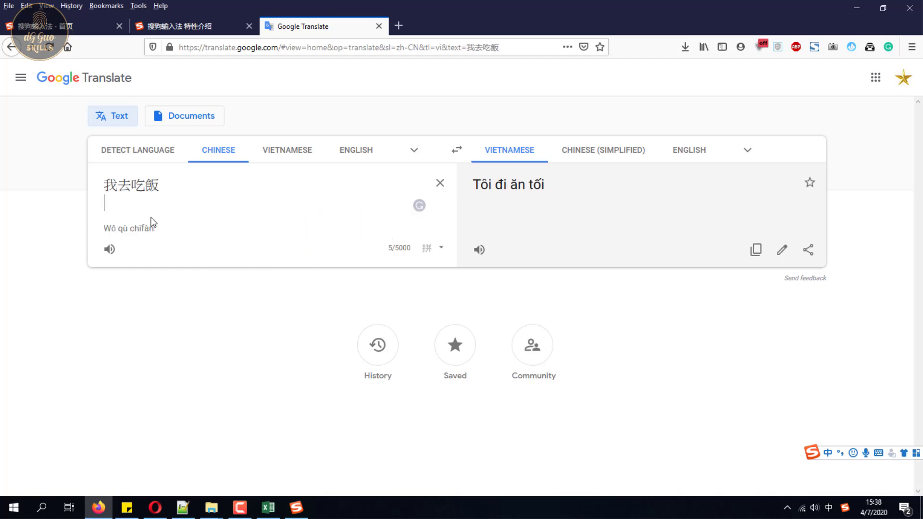
- Switch Sogou from Traditional to Simplified characters and enter 我去吃饭 on the second line with the pinyin "woquchifan"
{"action": "key", "text": "ctrl+shift+f"}
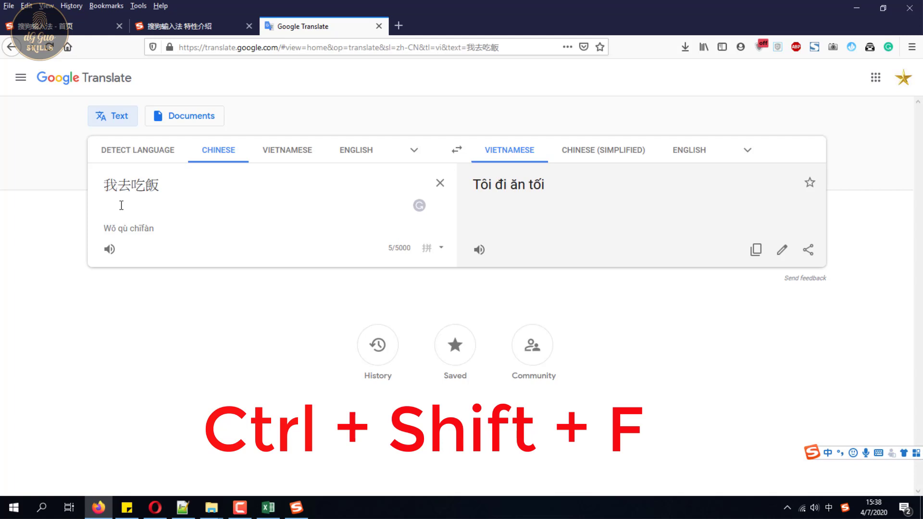
{"action": "type", "text": "wo'qu'"}
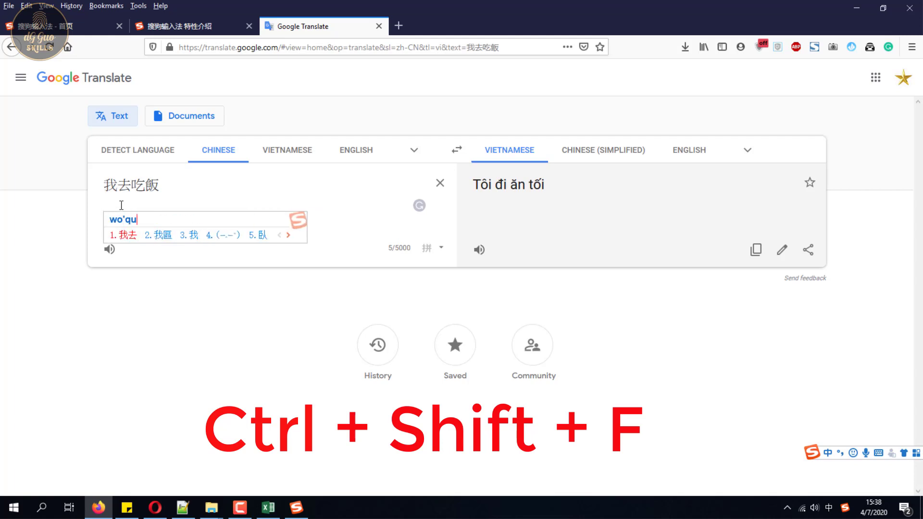
{"action": "type", "text": "chi'fa"}
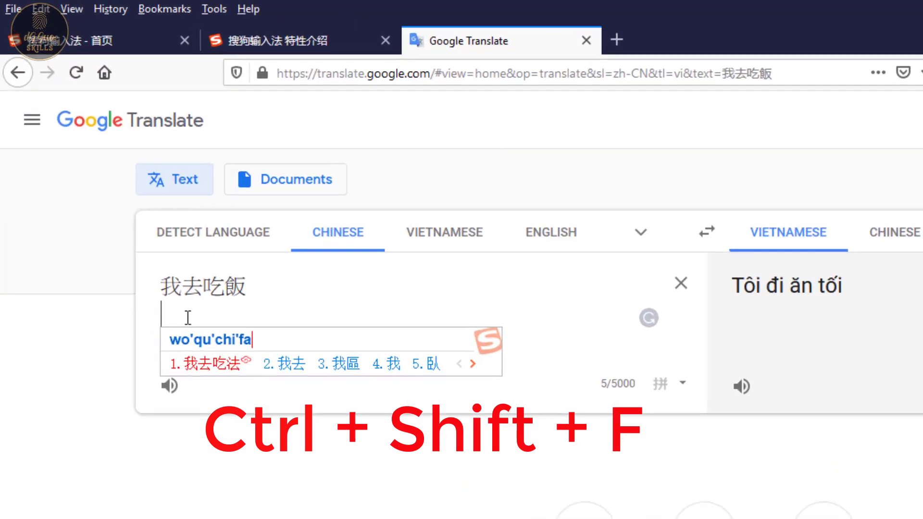
{"action": "type", "text": "n"}
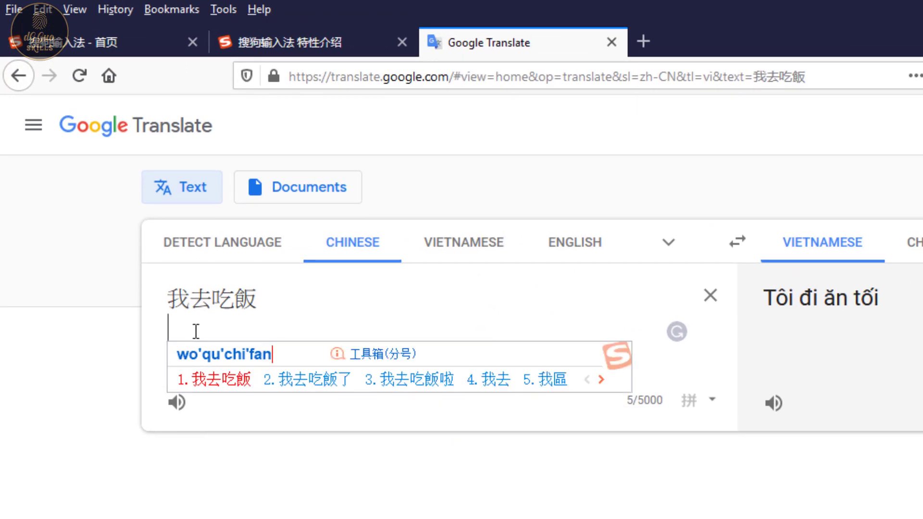
{"action": "key", "text": "ctrl+shift+f"}
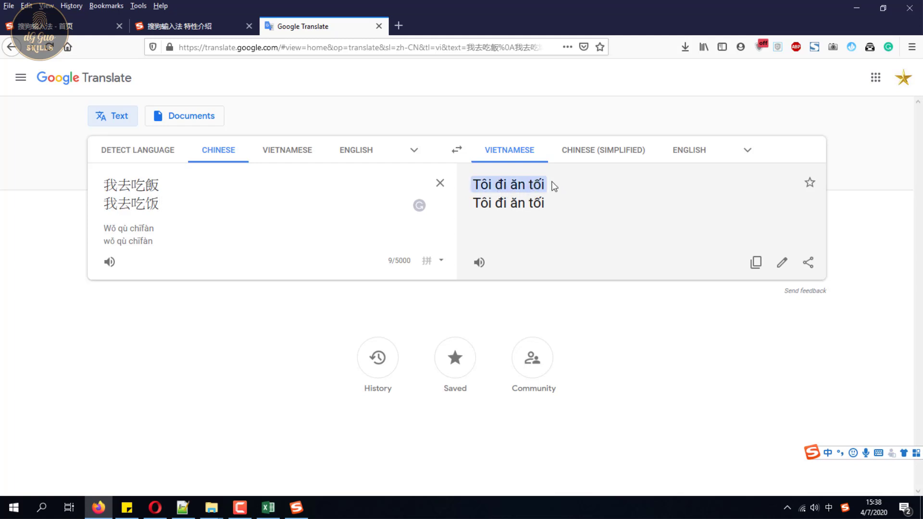
- Open the Vietnamese translation for improvement and delete everything after "Tôi đi ăn"
{"action": "left_click", "coordinate": [527, 190]}
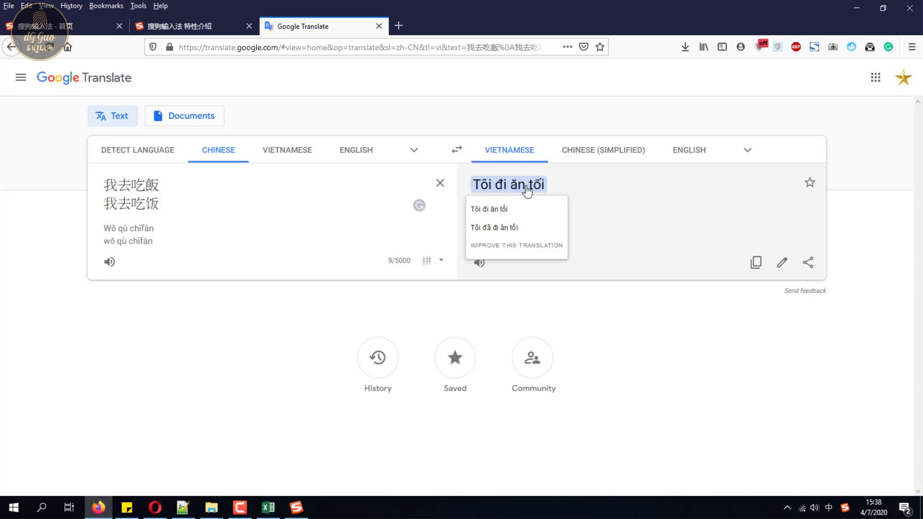
{"action": "left_click", "coordinate": [528, 191]}
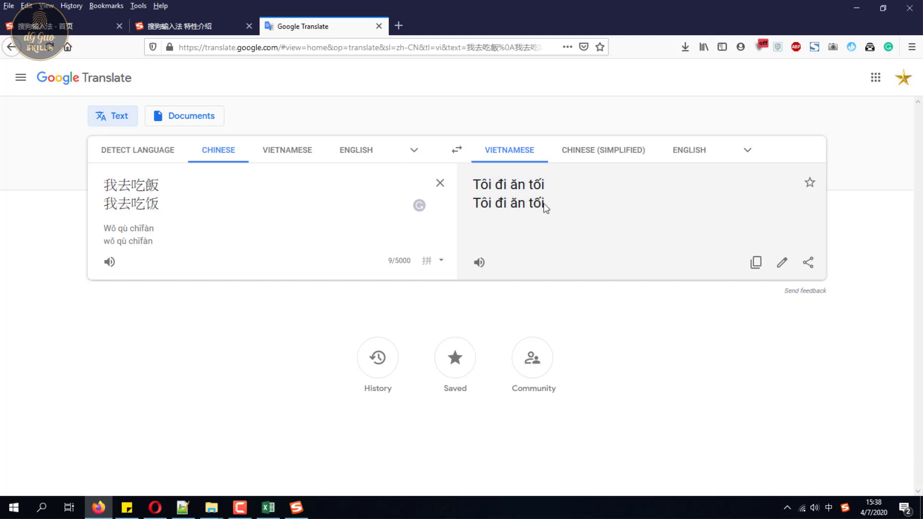
{"action": "left_click", "coordinate": [524, 188]}
{"action": "left_click", "coordinate": [505, 245]}
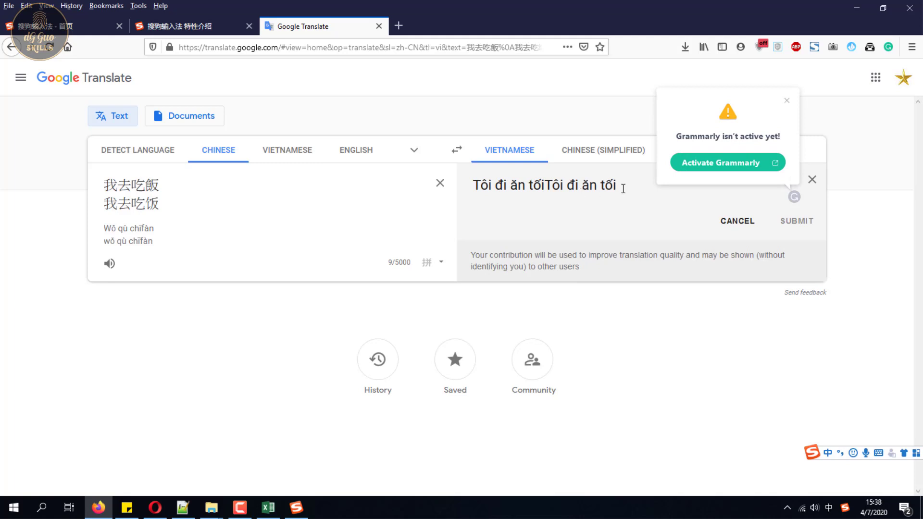
{"action": "left_click_drag", "start_coordinate": [620, 187], "coordinate": [529, 183]}
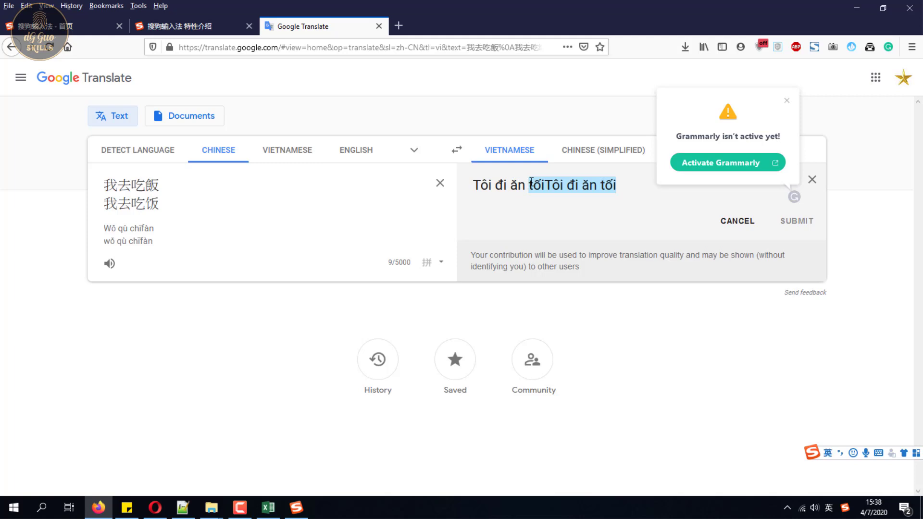
{"action": "key", "text": "shift"}
{"action": "type", "text": "com"}
{"action": "key", "text": "BackSpace"}
{"action": "key", "text": "BackSpace"}
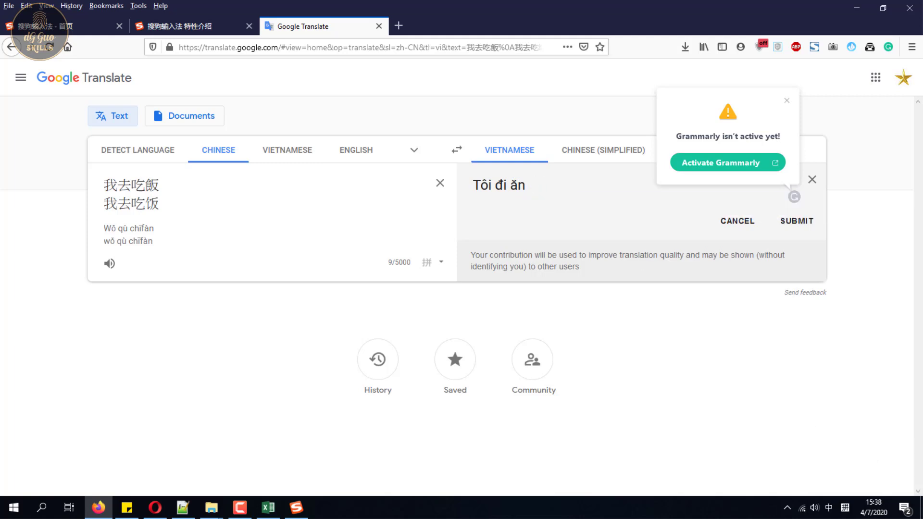
- Switch the input method back to 搜狗拼音输入法 in English mode and submit the improved translation "Tôi đi ăn cơm"
{"action": "left_click", "coordinate": [846, 511]}
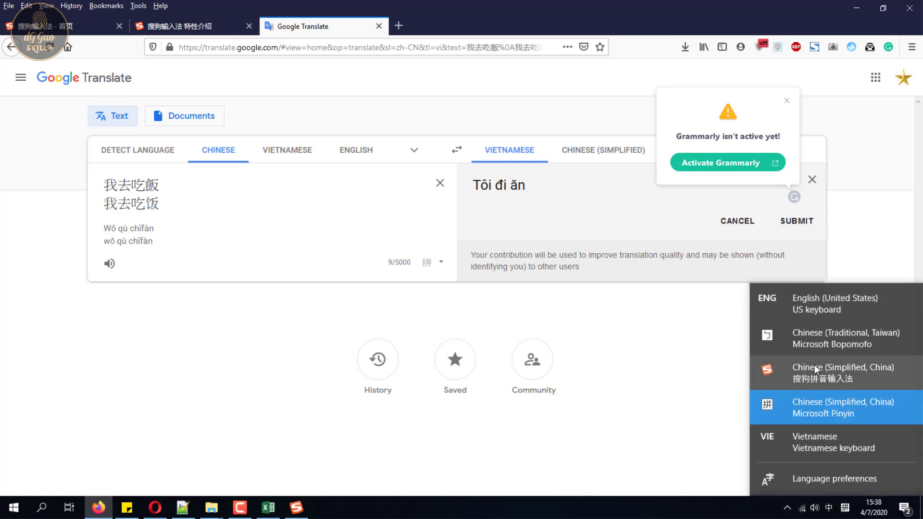
{"action": "left_click", "coordinate": [814, 364]}
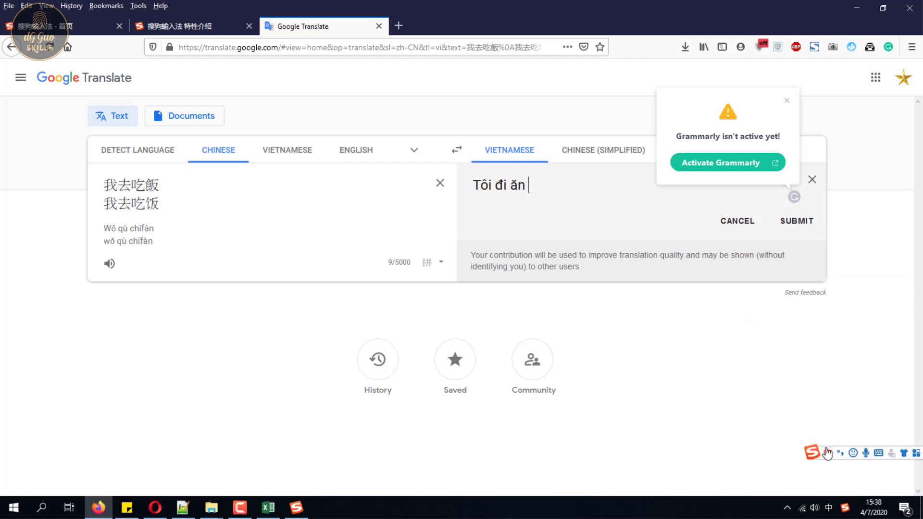
{"action": "left_click", "coordinate": [787, 507]}
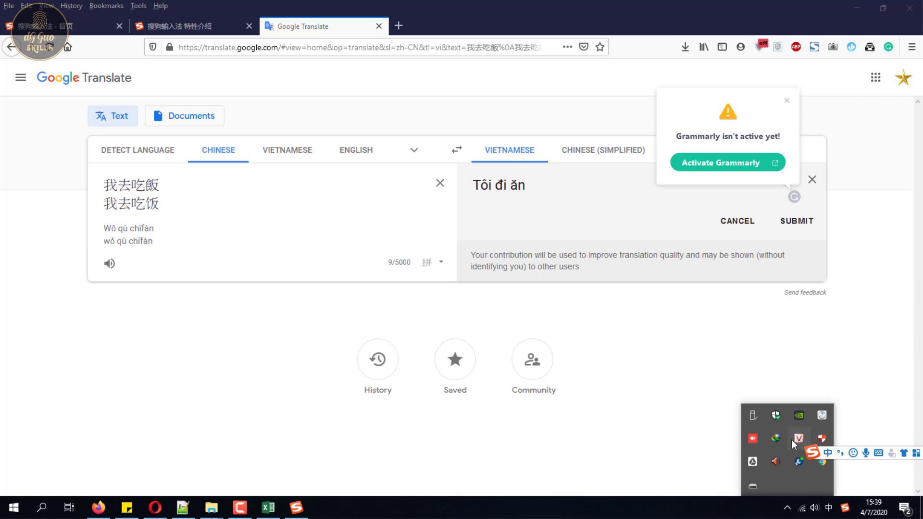
{"action": "left_click", "coordinate": [539, 189]}
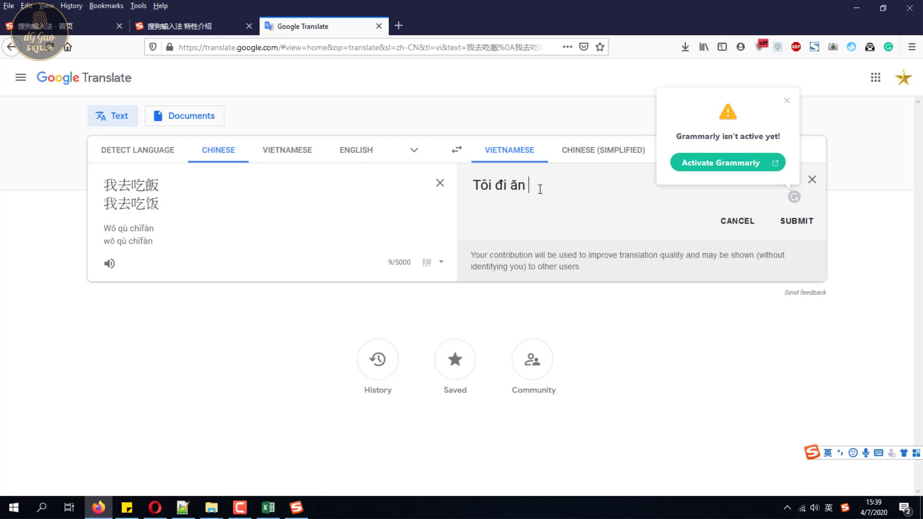
{"action": "type", "text": "co"}
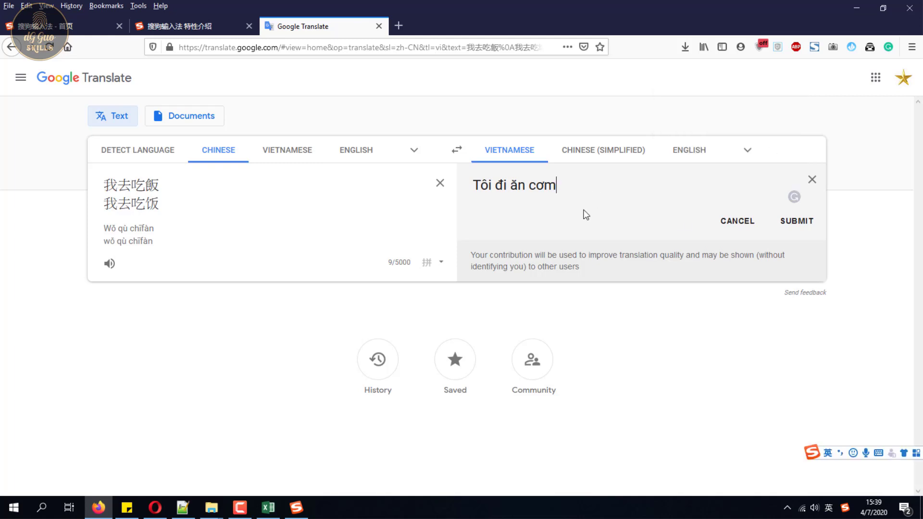
{"action": "left_click", "coordinate": [795, 220]}
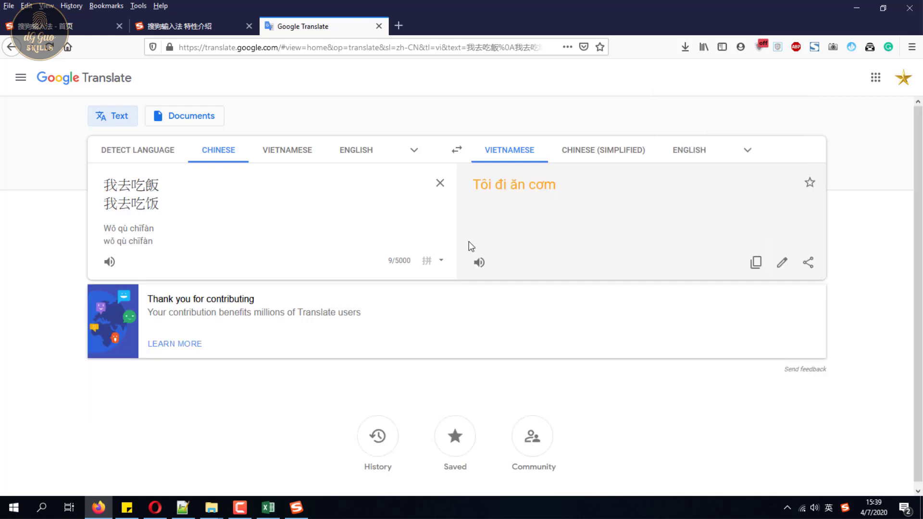
- Copy the first pinyin line "Wǒ qù chīfàn" shown below the Chinese source text
{"action": "left_click", "coordinate": [207, 204]}
{"action": "left_click_drag", "start_coordinate": [105, 229], "coordinate": [187, 233]}
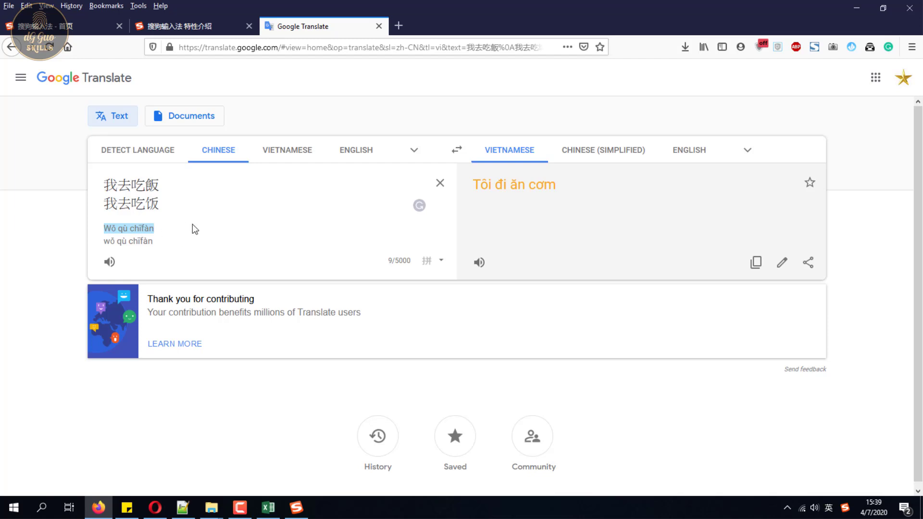
{"action": "left_click", "coordinate": [143, 214]}
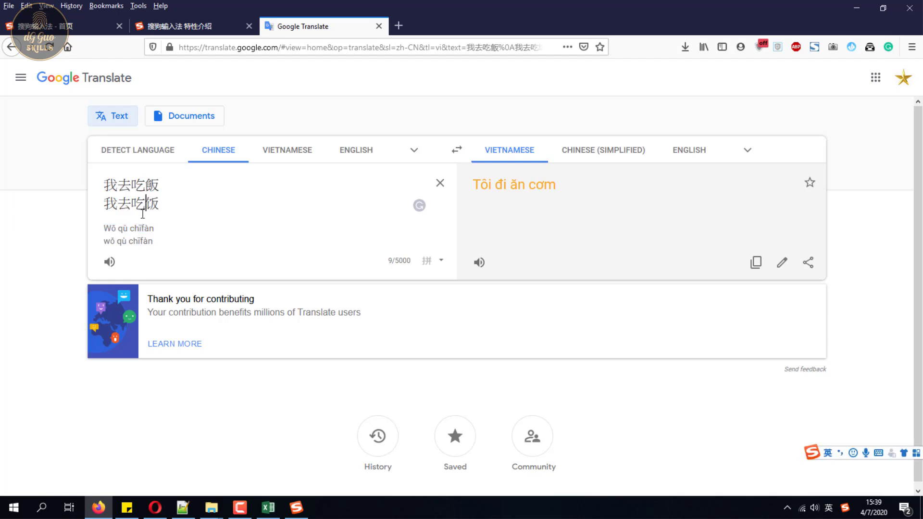
{"action": "left_click_drag", "start_coordinate": [156, 227], "coordinate": [92, 229]}
{"action": "key", "text": "ctrl+c"}
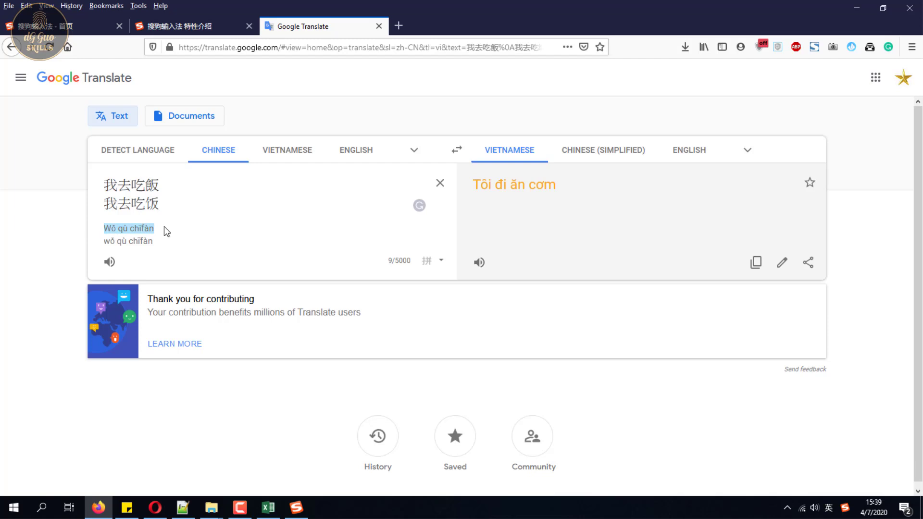
- Leave the browser, open Word and create a blank document
{"action": "left_click", "coordinate": [856, 7]}
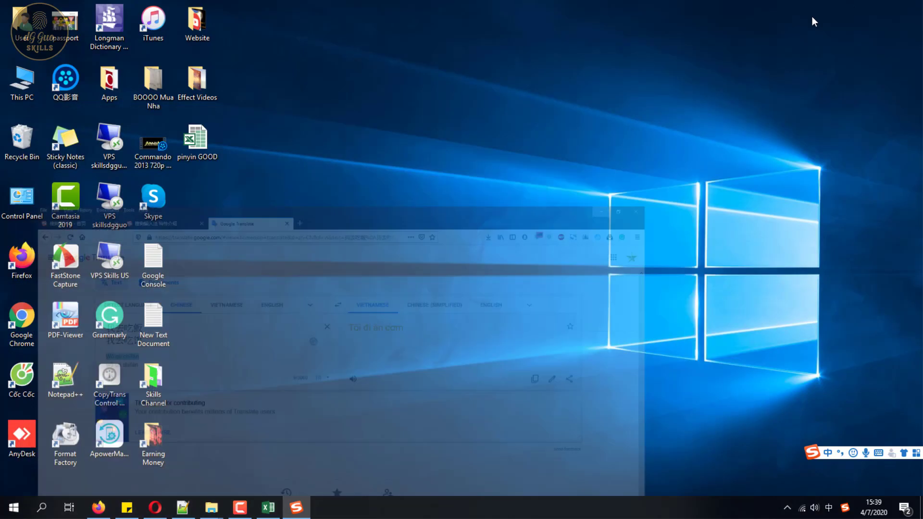
{"action": "left_click", "coordinate": [7, 513]}
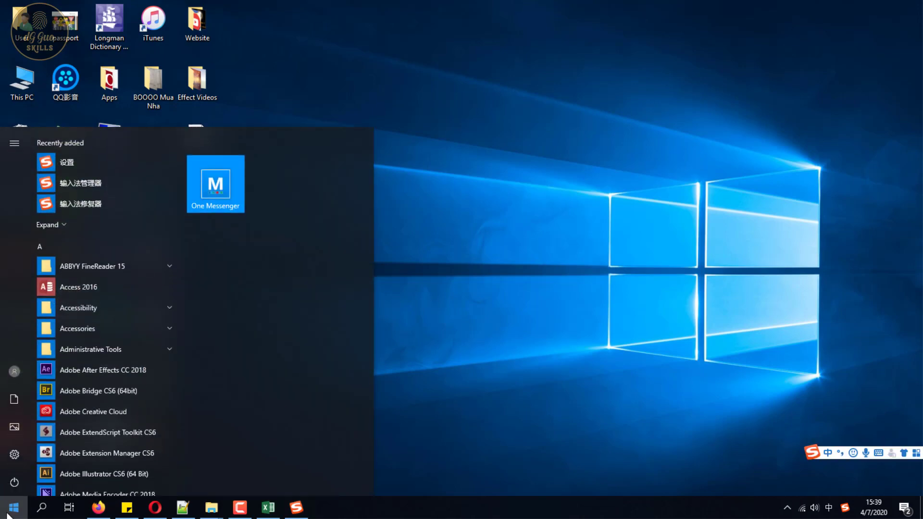
{"action": "type", "text": "wor"}
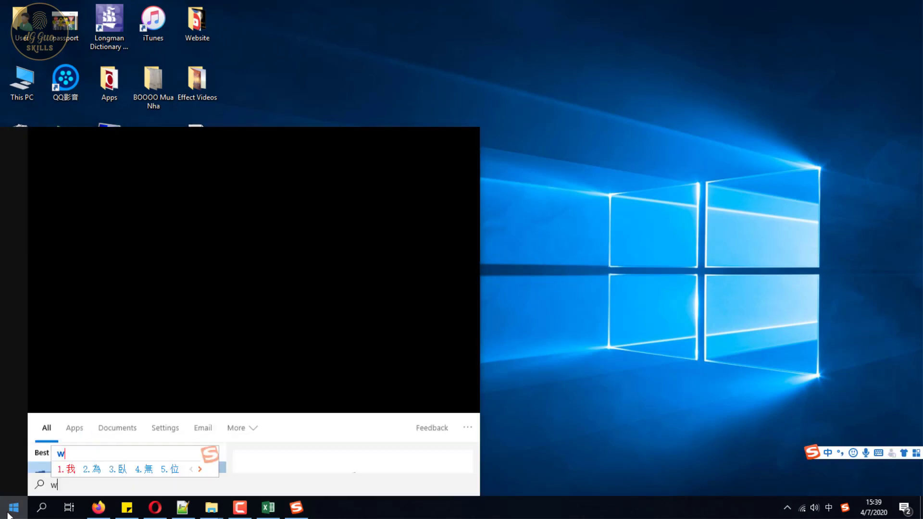
{"action": "left_click", "coordinate": [102, 194]}
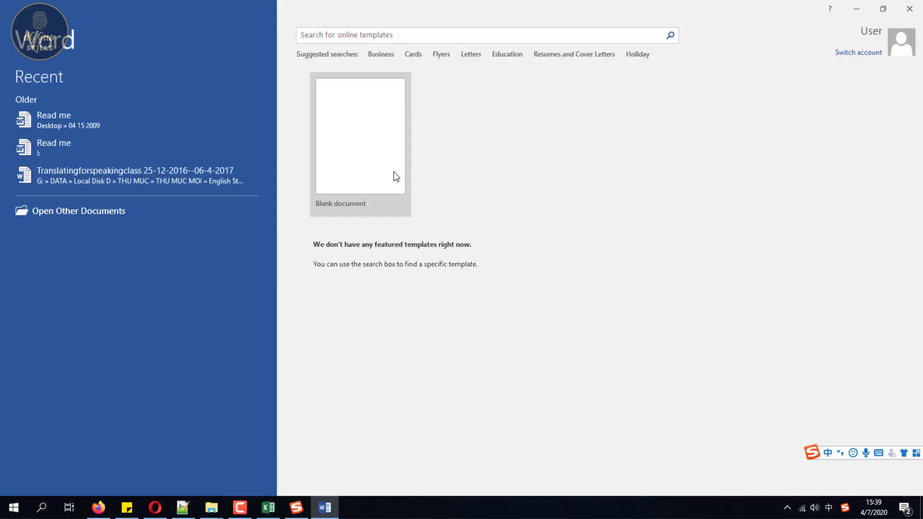
{"action": "left_click", "coordinate": [360, 138]}
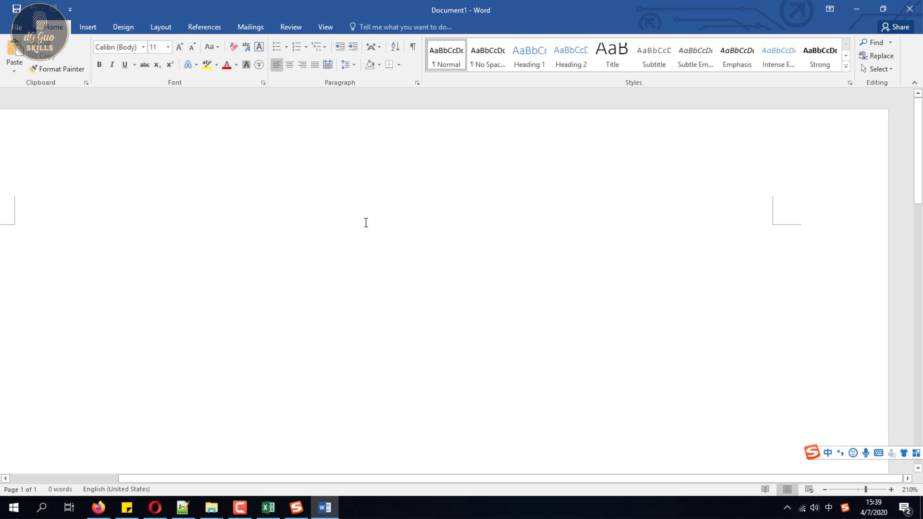
- Paste the copied pinyin into the blank document and separate "chīfàn" with a space so the line reads "Wǒ qù chī fàn"
{"action": "scroll", "coordinate": [248, 221], "scroll_direction": "down", "scroll_amount": 2}
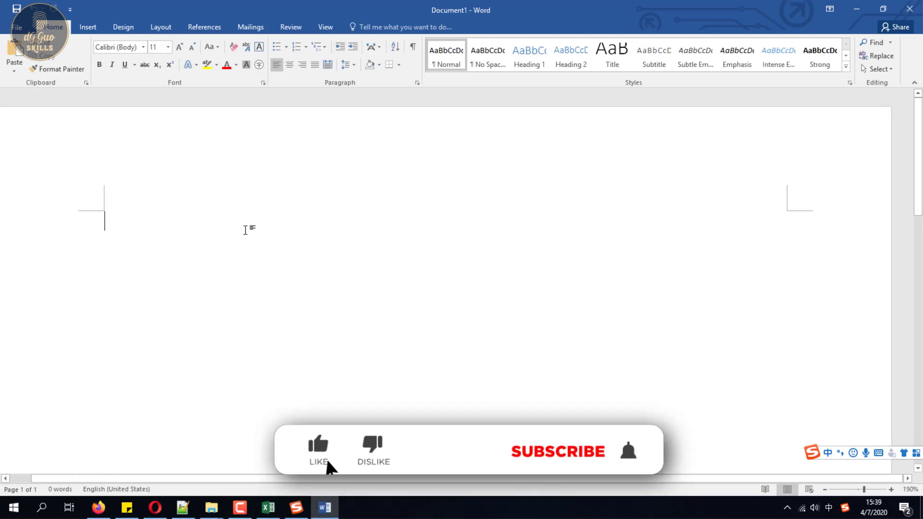
{"action": "key", "text": "ctrl+v"}
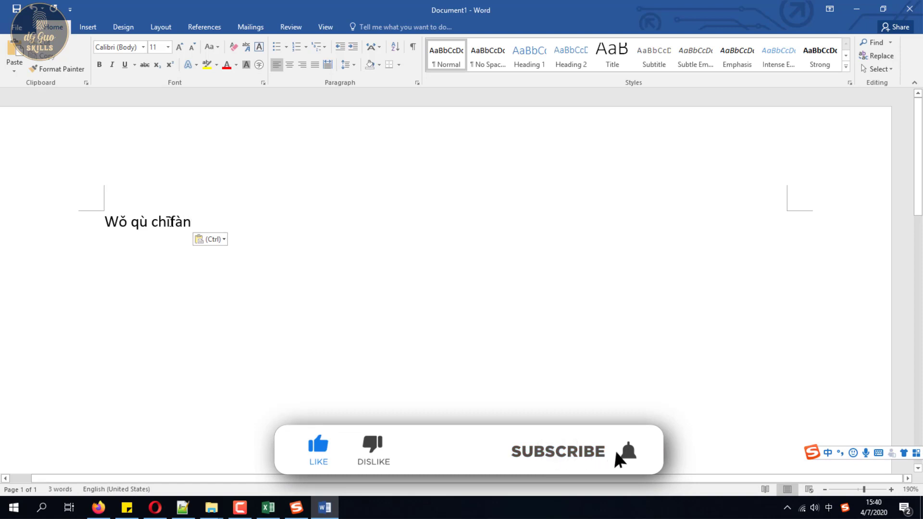
{"action": "left_click", "coordinate": [171, 221]}
{"action": "left_click", "coordinate": [214, 221]}
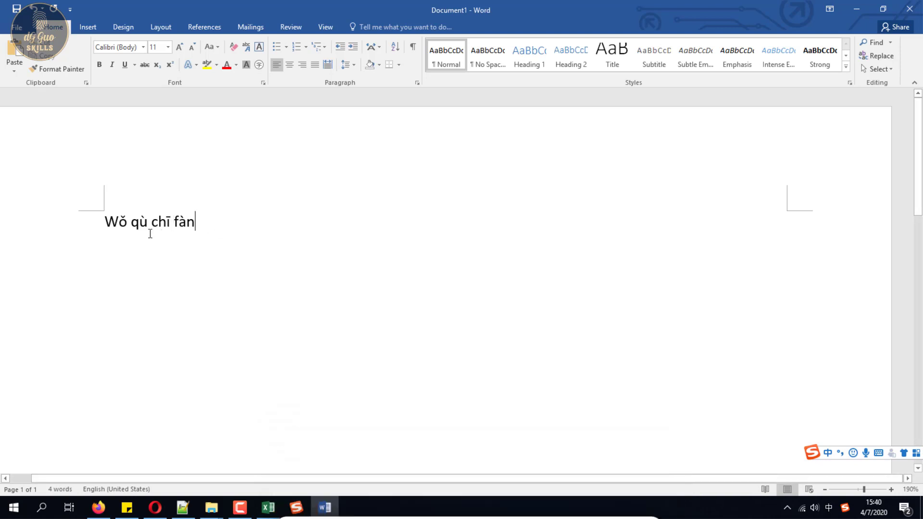
- Examine how each syllable of "Wǒ qù chī fàn" divides into initial and final, highlighting parts such as W, ǒ, ù, ch, ī and àn
{"action": "scroll", "coordinate": [165, 247], "scroll_direction": "up", "scroll_amount": 9}
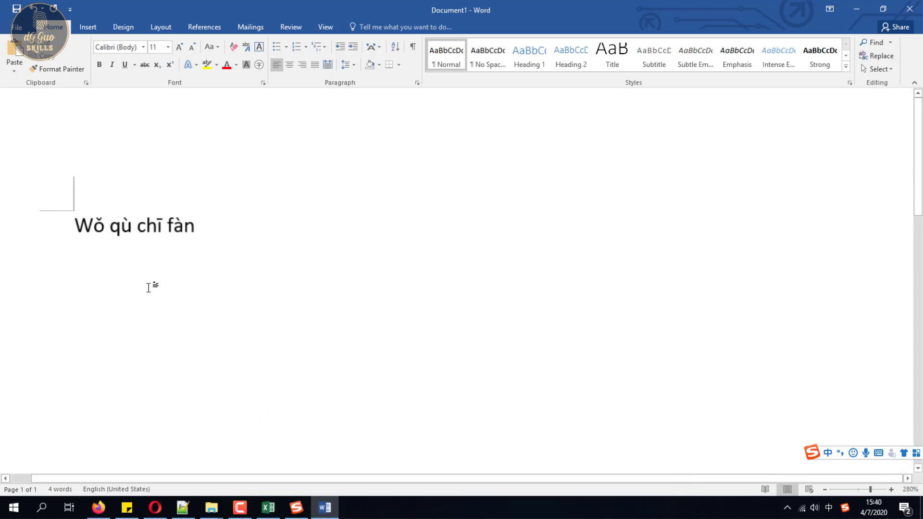
{"action": "scroll", "coordinate": [149, 287], "scroll_direction": "up", "scroll_amount": 12}
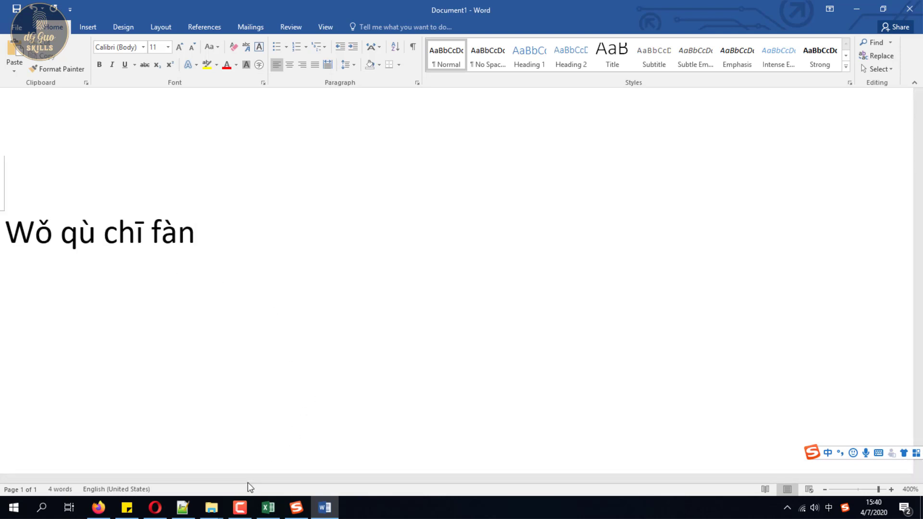
{"action": "left_click_drag", "start_coordinate": [247, 482], "coordinate": [177, 427]}
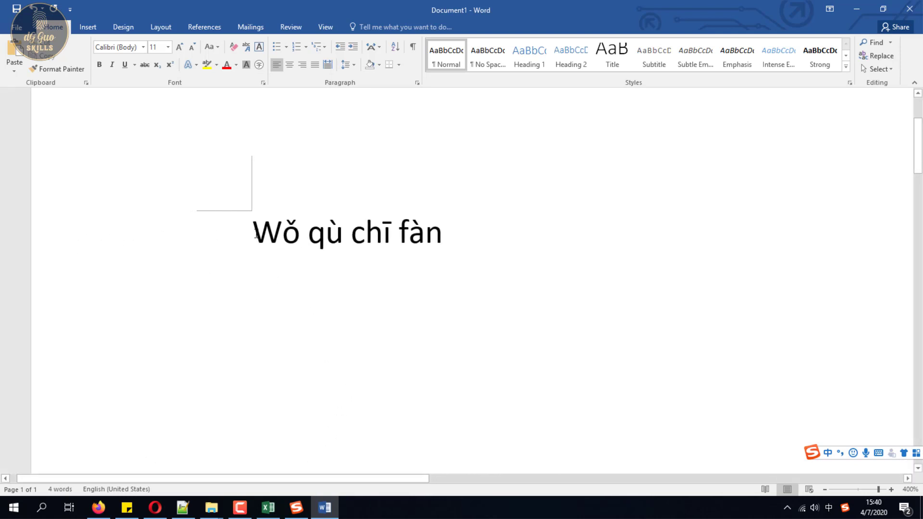
{"action": "left_click_drag", "start_coordinate": [254, 234], "coordinate": [275, 234]}
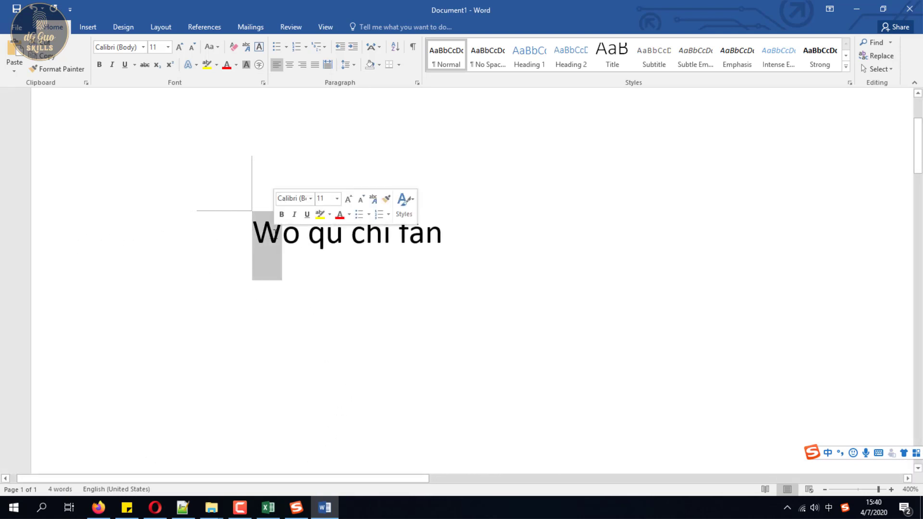
{"action": "left_click", "coordinate": [284, 241]}
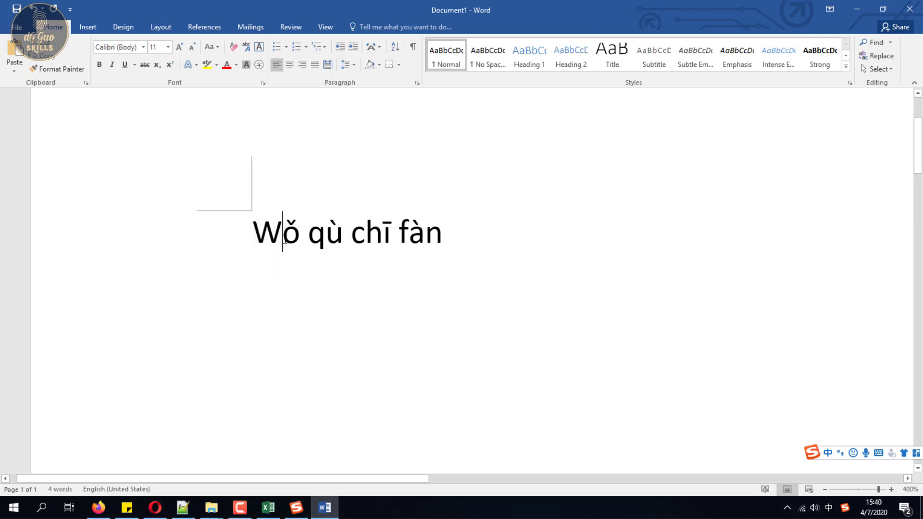
{"action": "left_click_drag", "start_coordinate": [284, 241], "coordinate": [299, 241]}
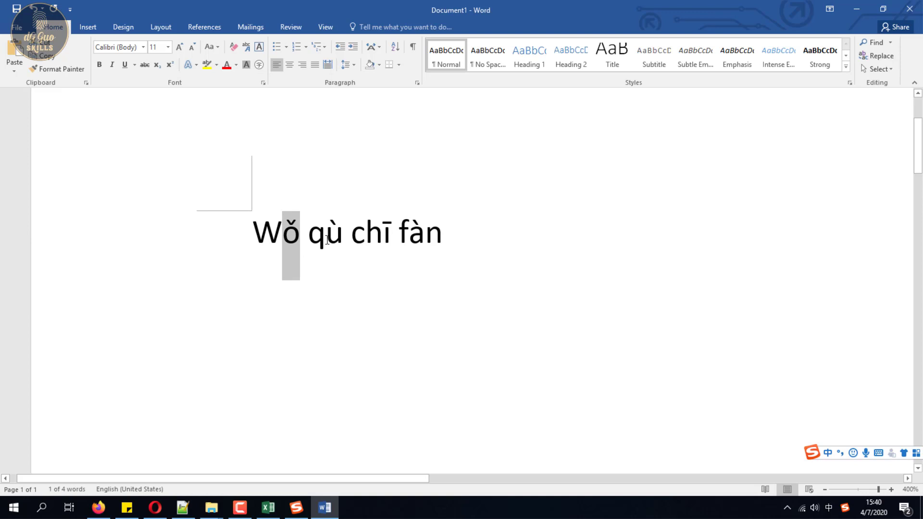
{"action": "left_click_drag", "start_coordinate": [326, 240], "coordinate": [343, 240]}
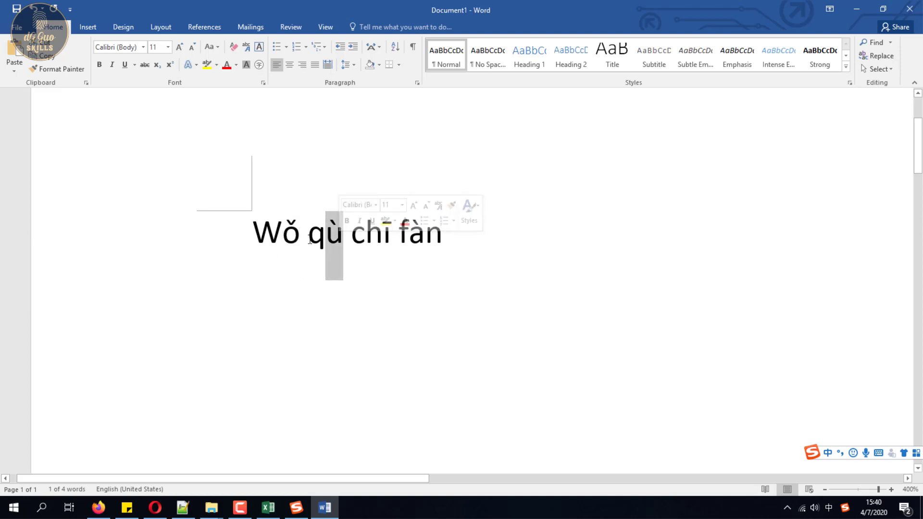
{"action": "left_click", "coordinate": [352, 240]}
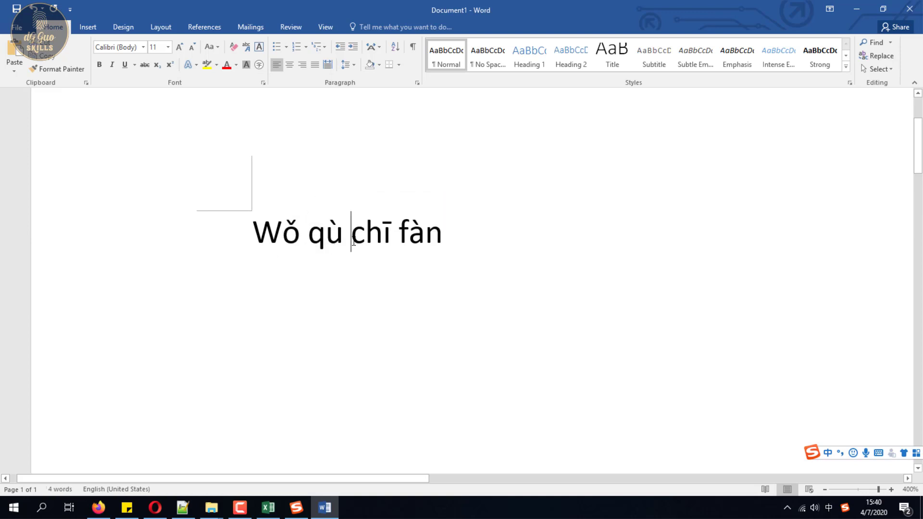
{"action": "left_click_drag", "start_coordinate": [354, 242], "coordinate": [365, 241]}
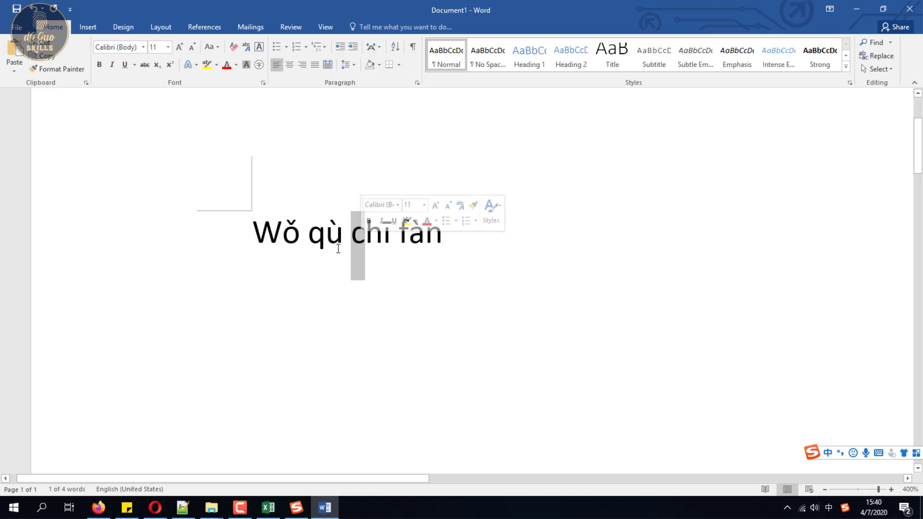
{"action": "left_click_drag", "start_coordinate": [354, 243], "coordinate": [380, 235]}
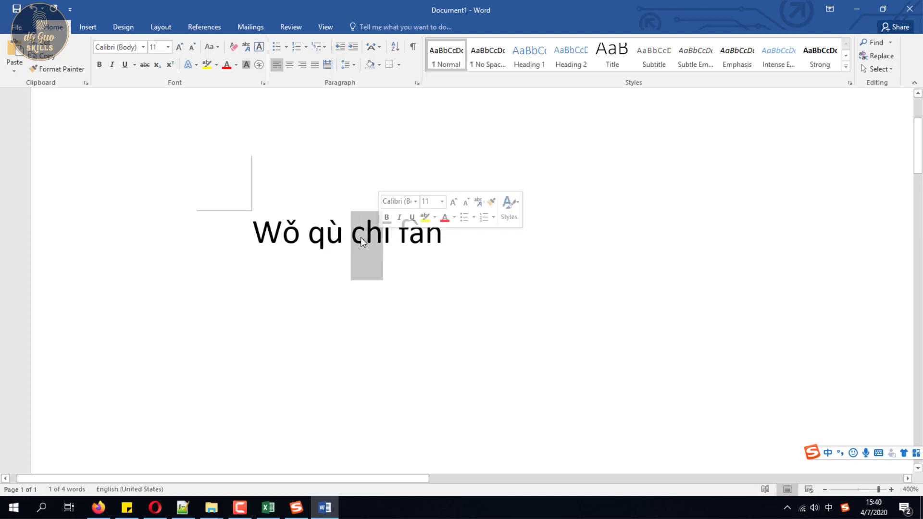
{"action": "left_click", "coordinate": [393, 236]}
{"action": "left_click", "coordinate": [397, 237], "text": "shift"}
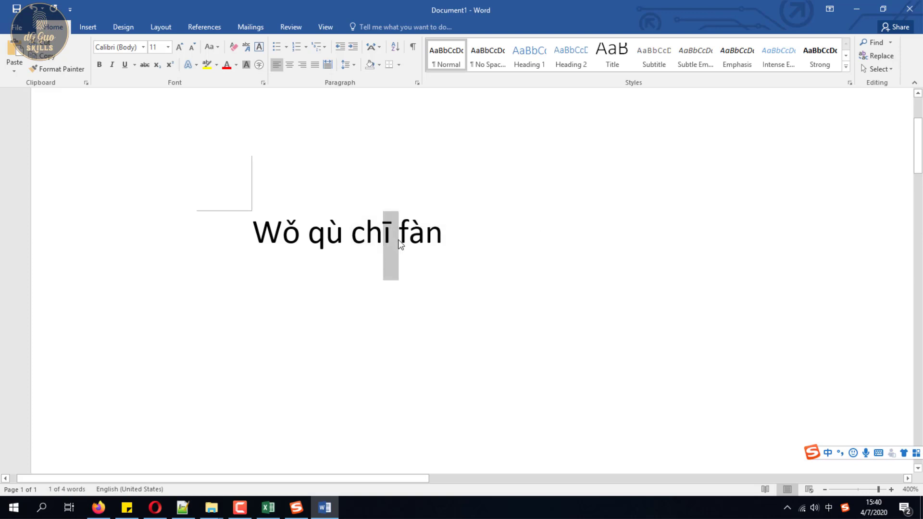
{"action": "left_click_drag", "start_coordinate": [398, 239], "coordinate": [441, 235]}
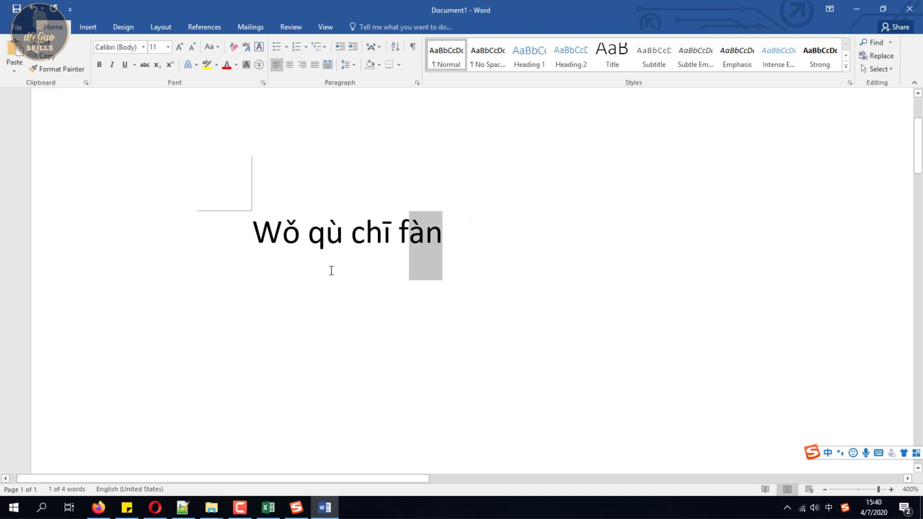
- Go over the pinyin syllables a second time, highlighting parts such as q, chī and f, and finish with nothing selected
{"action": "left_click", "coordinate": [278, 231]}
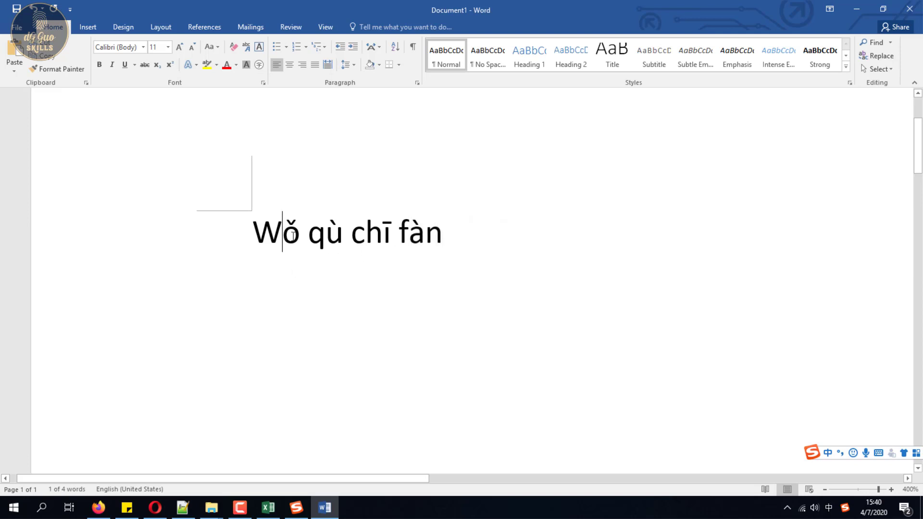
{"action": "left_click_drag", "start_coordinate": [283, 233], "coordinate": [325, 242]}
{"action": "left_click", "coordinate": [314, 235]}
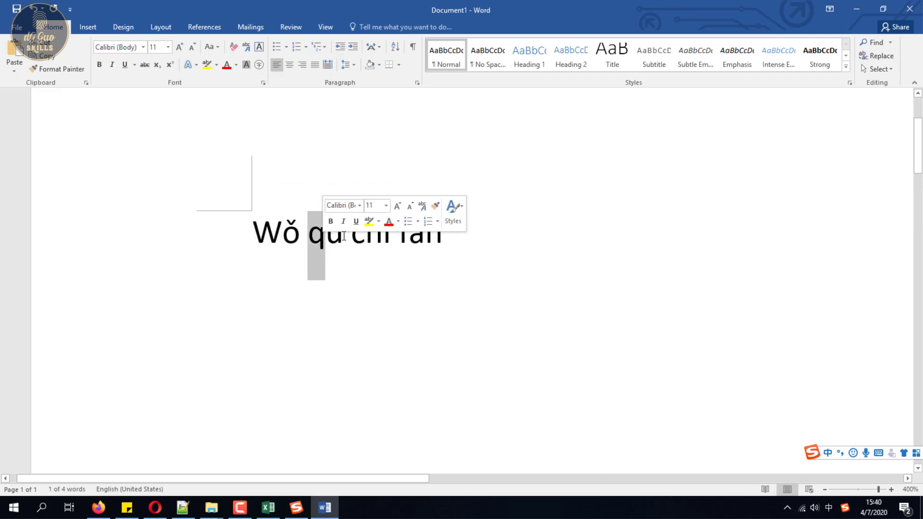
{"action": "left_click", "coordinate": [379, 239]}
{"action": "double_click", "coordinate": [389, 237]}
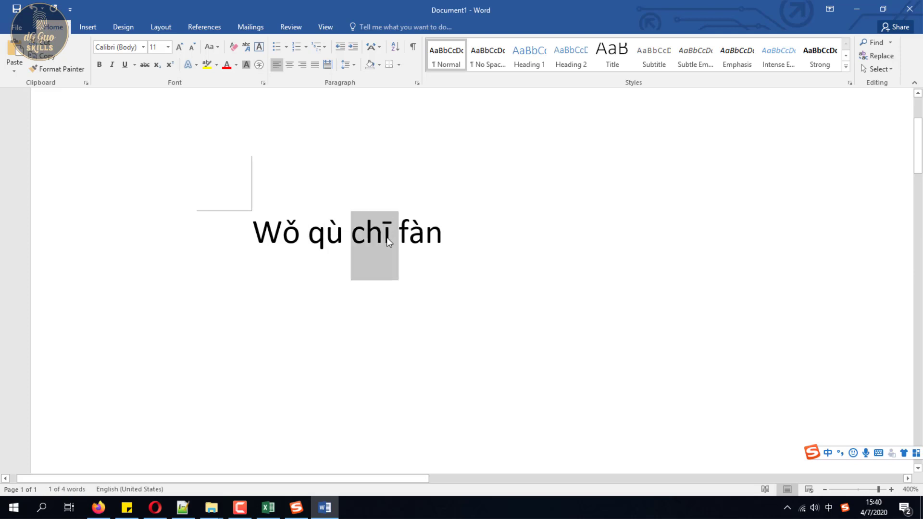
{"action": "left_click", "coordinate": [385, 238]}
{"action": "mouse_move", "coordinate": [392, 236]}
{"action": "left_mouse_down"}
{"action": "mouse_move", "coordinate": [353, 237]}
{"action": "mouse_move", "coordinate": [443, 237]}
{"action": "mouse_move", "coordinate": [410, 238]}
{"action": "left_mouse_up"}
{"action": "left_click", "coordinate": [368, 246]}
{"action": "left_click", "coordinate": [409, 236]}
{"action": "left_click", "coordinate": [397, 238]}
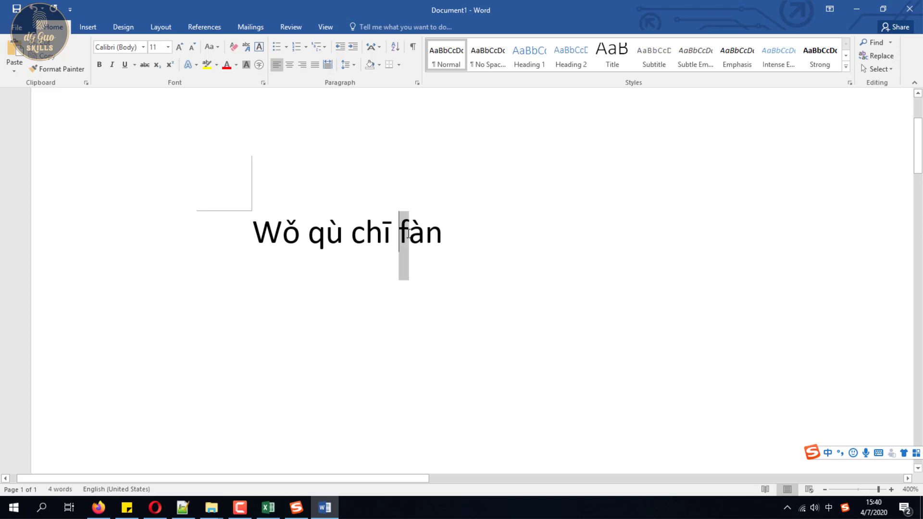
{"action": "left_click", "coordinate": [477, 253]}
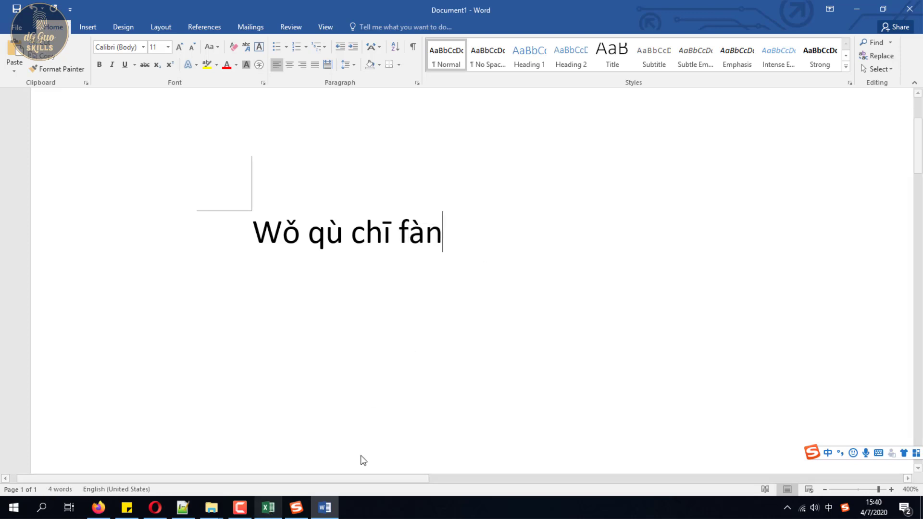
- Put the Word document aside and switch back to Google Translate in Firefox
{"action": "left_click", "coordinate": [856, 11]}
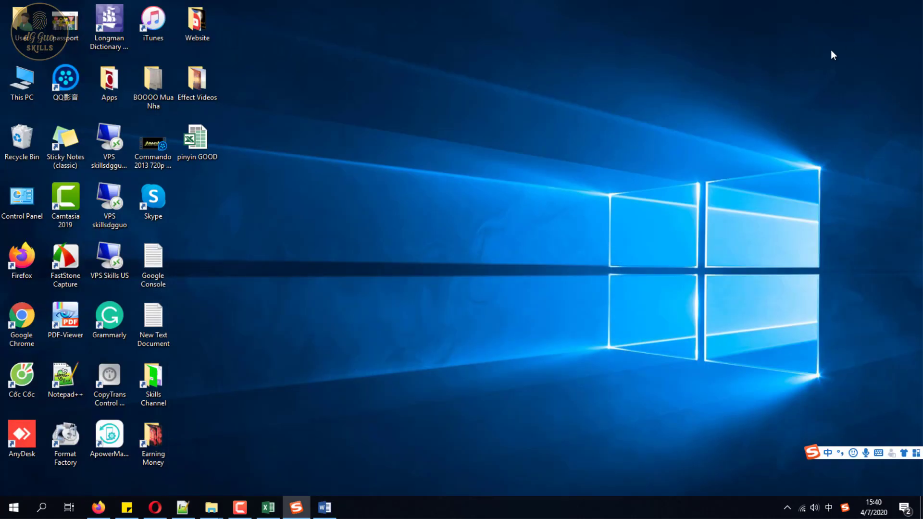
{"action": "key", "text": "alt+Tab"}
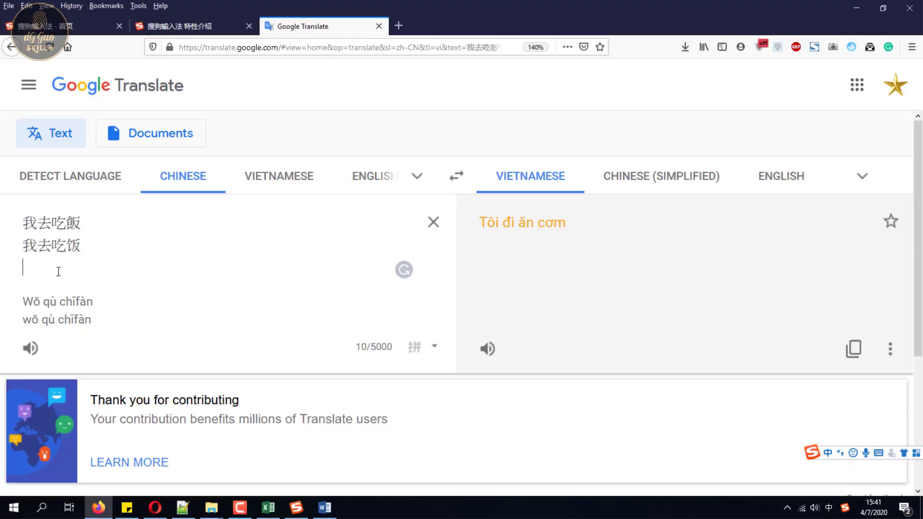